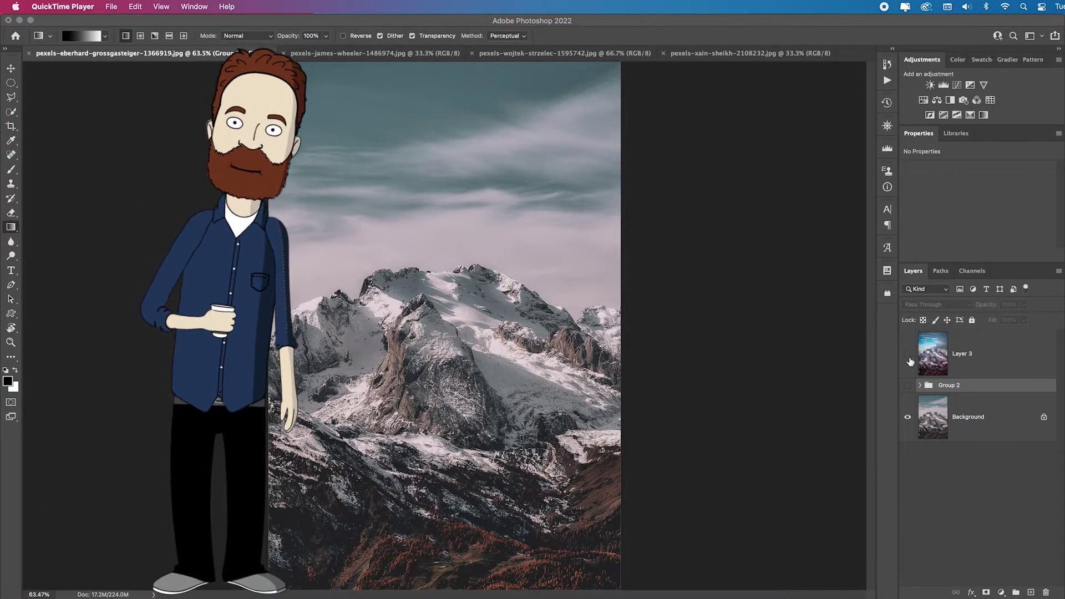
Step: Show the mountain layer and add a strong red Color Balance, gradient-masked out of the sky
{"action": "left_click", "coordinate": [908, 355]}
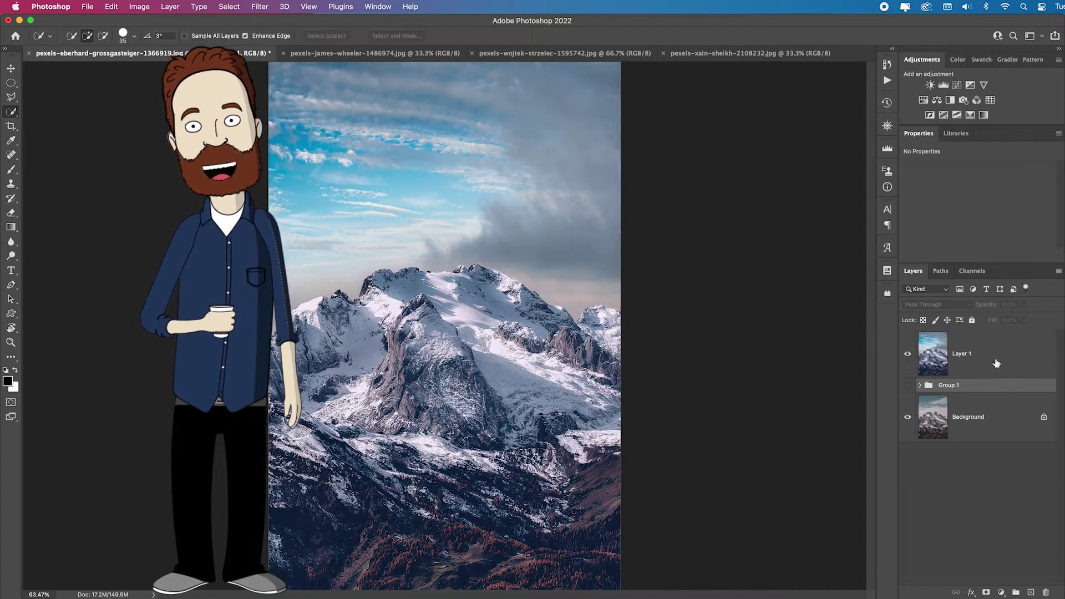
{"action": "left_click", "coordinate": [937, 100]}
{"action": "left_click_drag", "start_coordinate": [963, 194], "coordinate": [997, 194]}
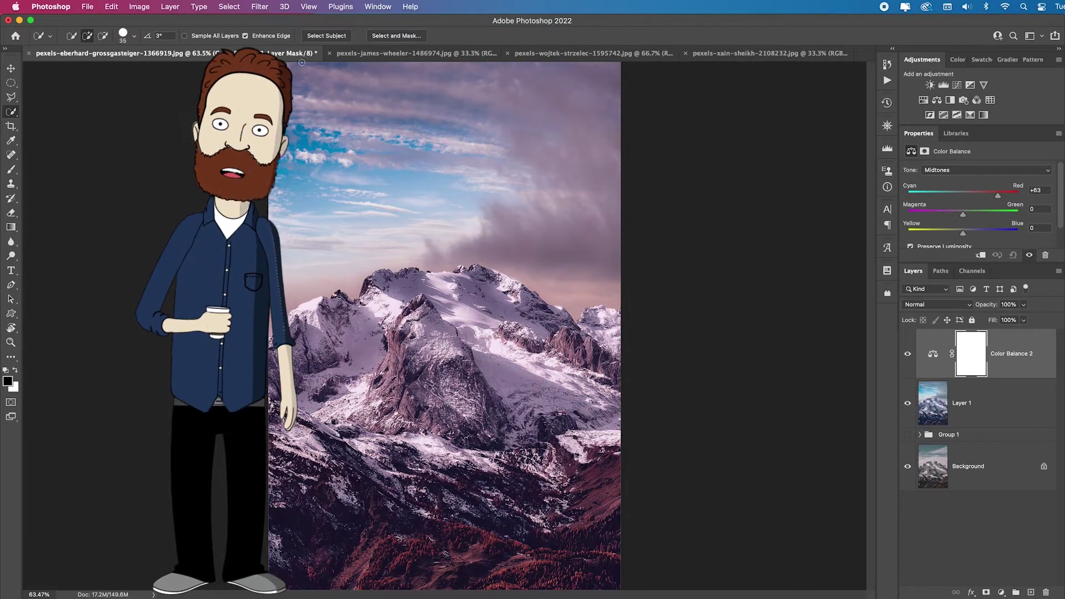
{"action": "left_click", "coordinate": [11, 227]}
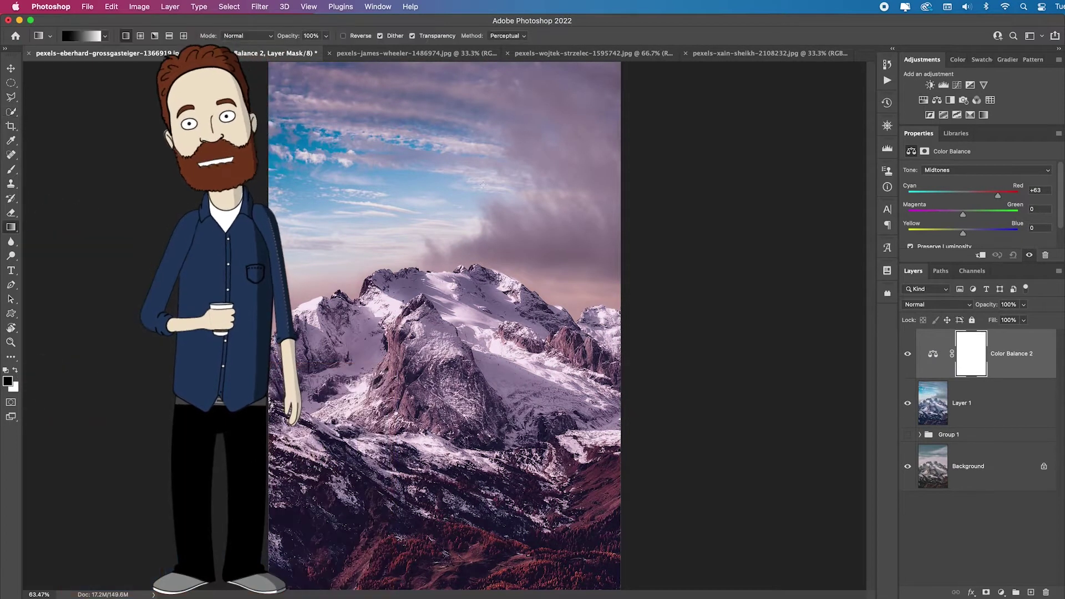
{"action": "left_click_drag", "start_coordinate": [371, 150], "coordinate": [494, 399]}
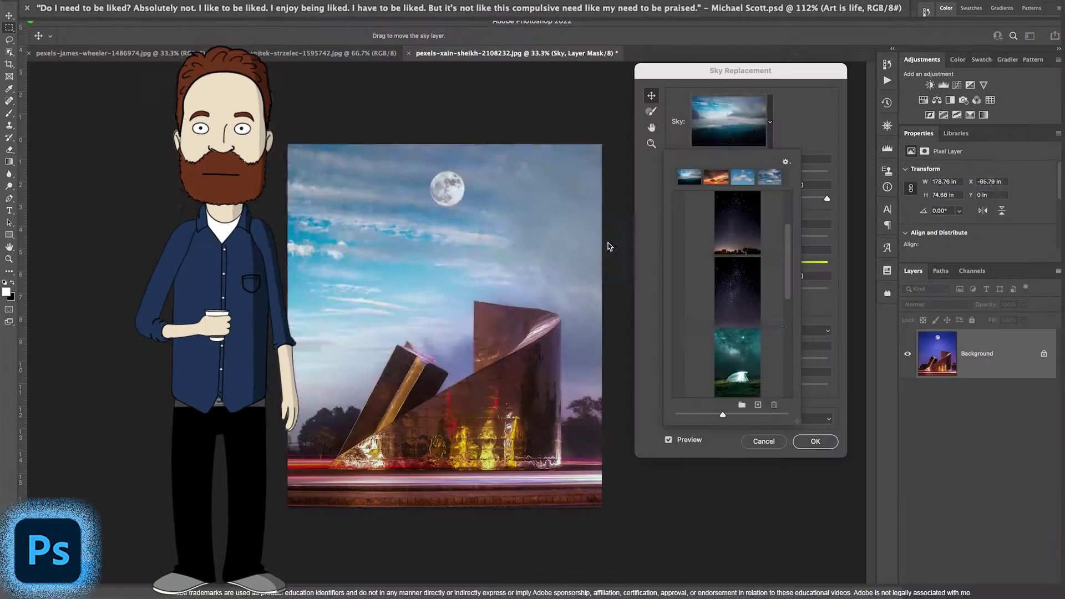
Step: Apply the starry tent sky preset and paint the moon out of the sky mask
{"action": "left_click", "coordinate": [751, 364]}
{"action": "scroll", "coordinate": [750, 364], "scroll_direction": "up", "scroll_amount": 5}
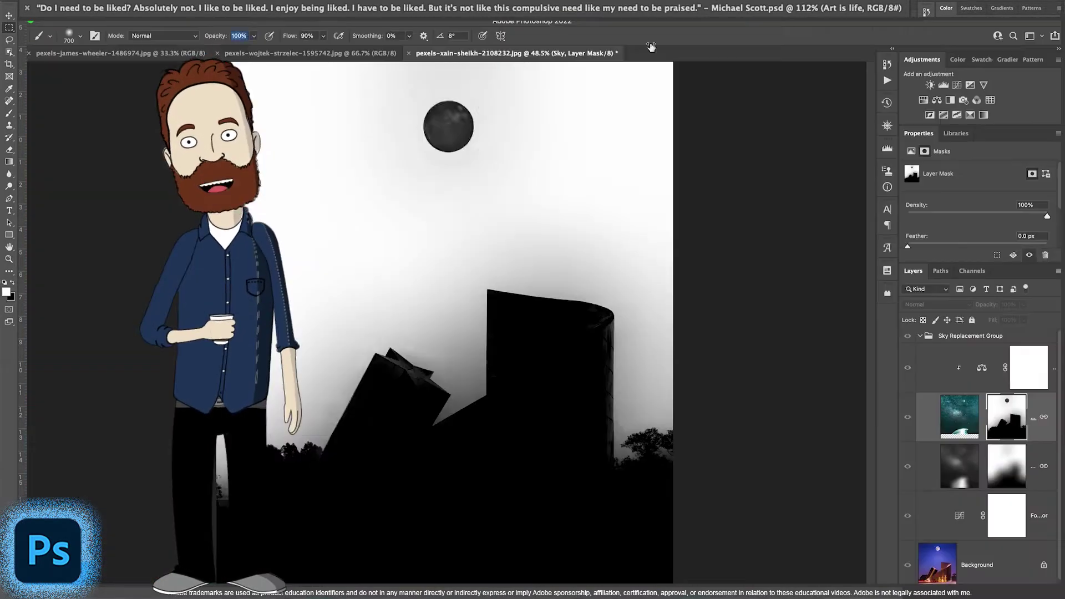
{"action": "left_click", "coordinate": [463, 129]}
{"action": "left_click", "coordinate": [463, 129]}
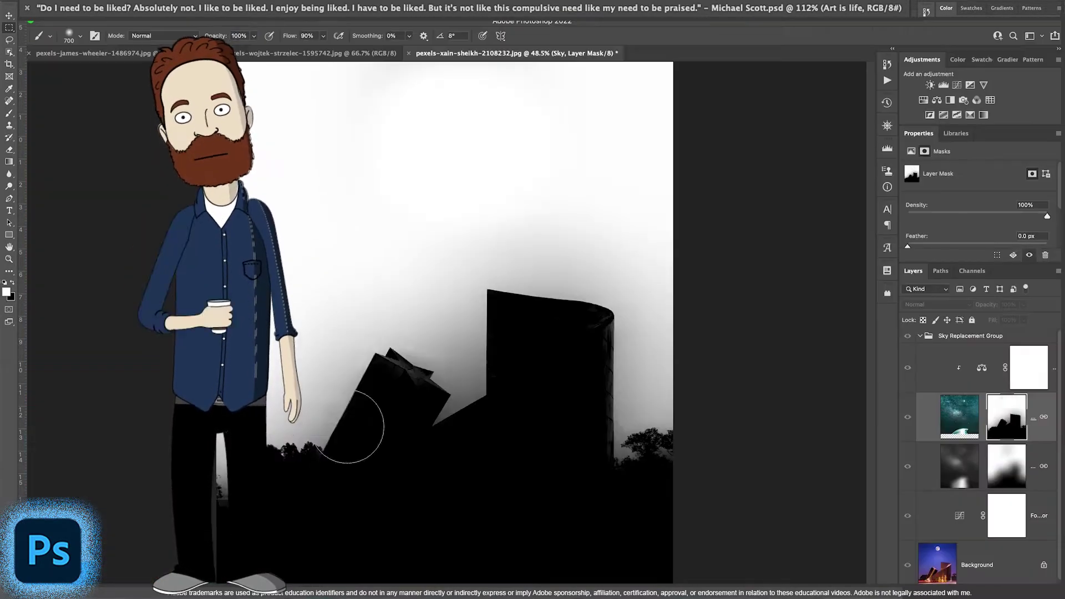
{"action": "left_click", "coordinate": [1003, 397], "text": "alt"}
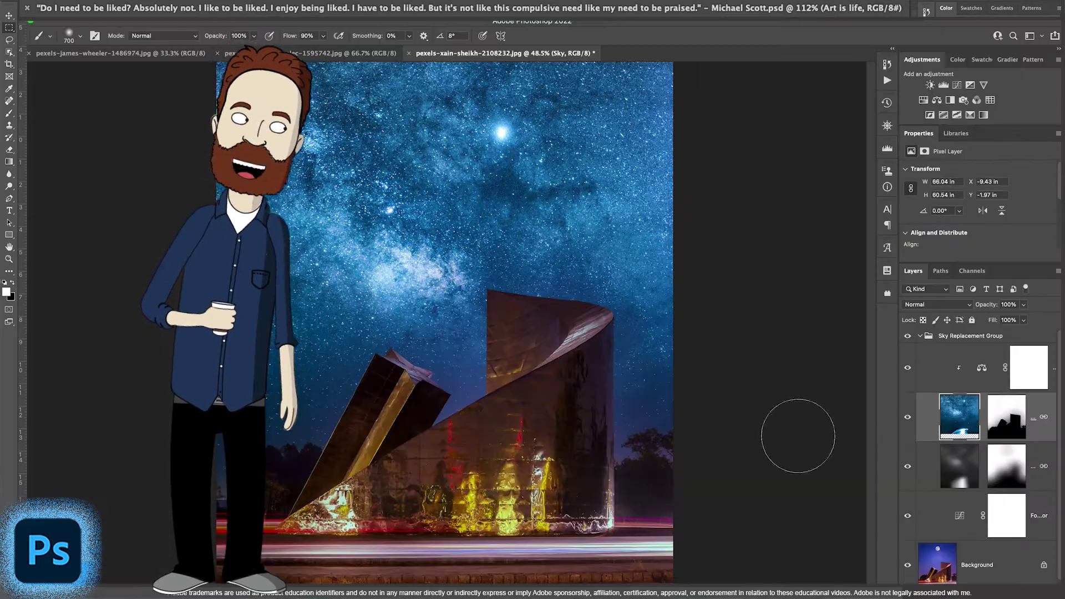
Step: Shift the building's hue toward green in the Camera Raw Filter
{"action": "left_click", "coordinate": [260, 2]}
{"action": "left_click", "coordinate": [348, 90]}
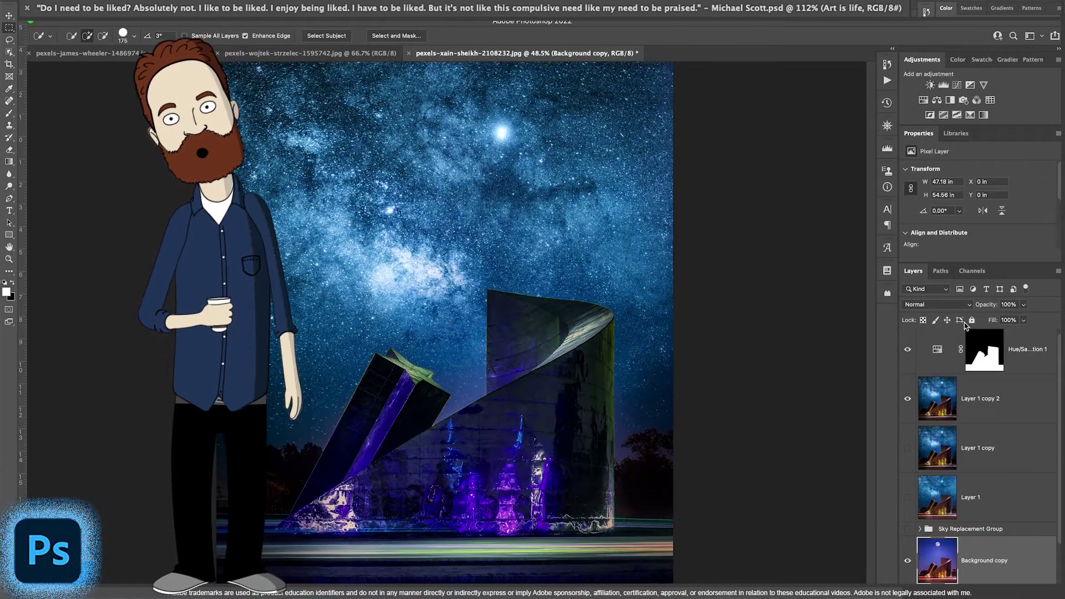
{"action": "left_click_drag", "start_coordinate": [978, 212], "coordinate": [1022, 225]}
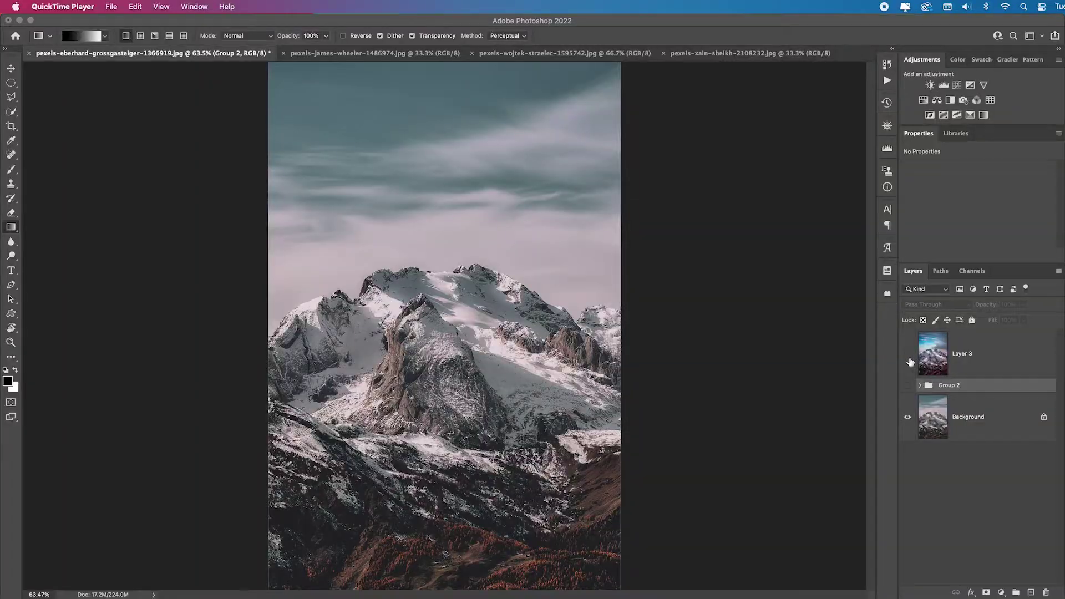
Step: Apply a blue cloudy Sky Replacement preset to the mountain photo, output to new layers
{"action": "left_click", "coordinate": [909, 355]}
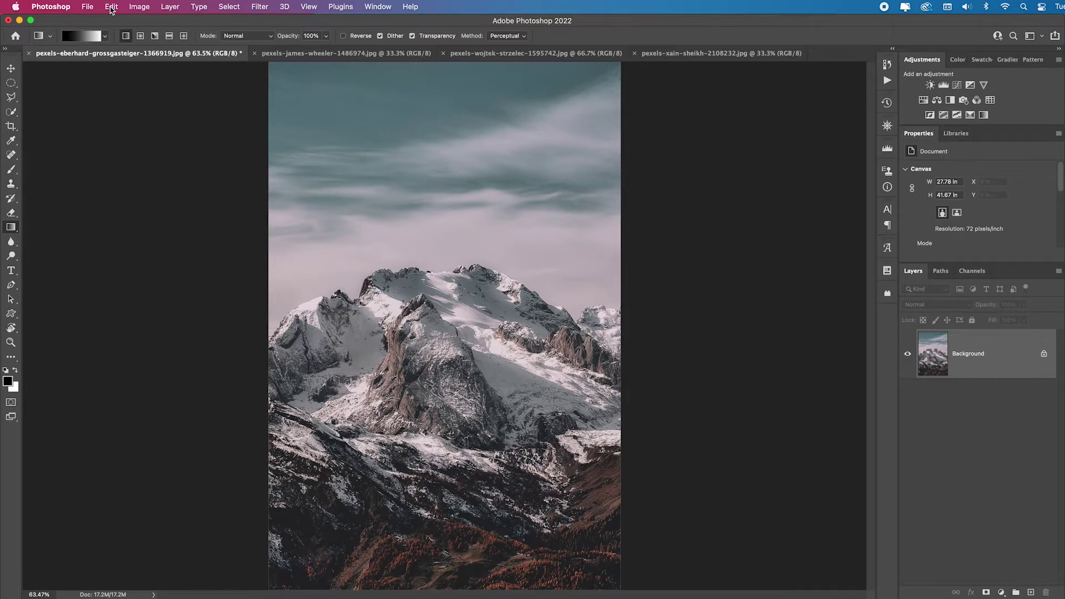
{"action": "left_click", "coordinate": [111, 7]}
{"action": "left_click", "coordinate": [216, 282]}
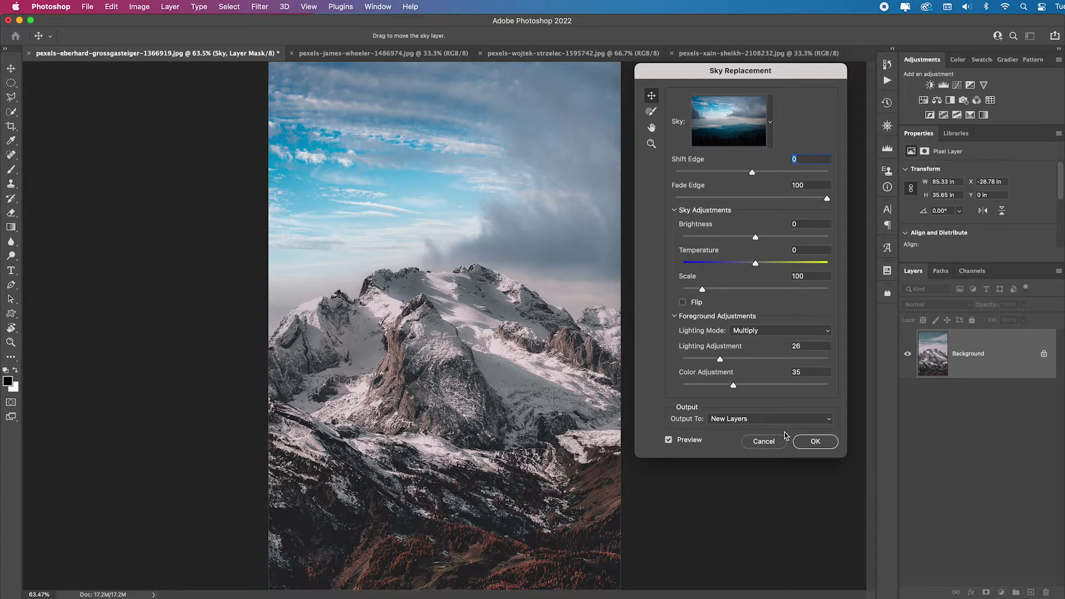
{"action": "left_click", "coordinate": [816, 441]}
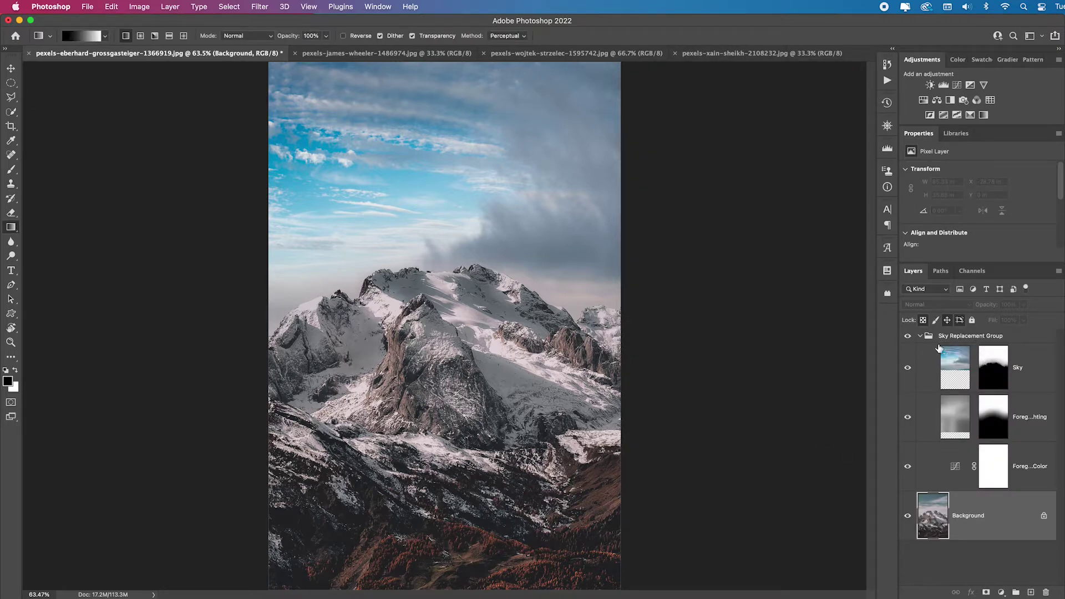
Step: Collapse the Sky Replacement Group and Quick-Select the snowy mountains with an enlarged brush
{"action": "left_click", "coordinate": [920, 336]}
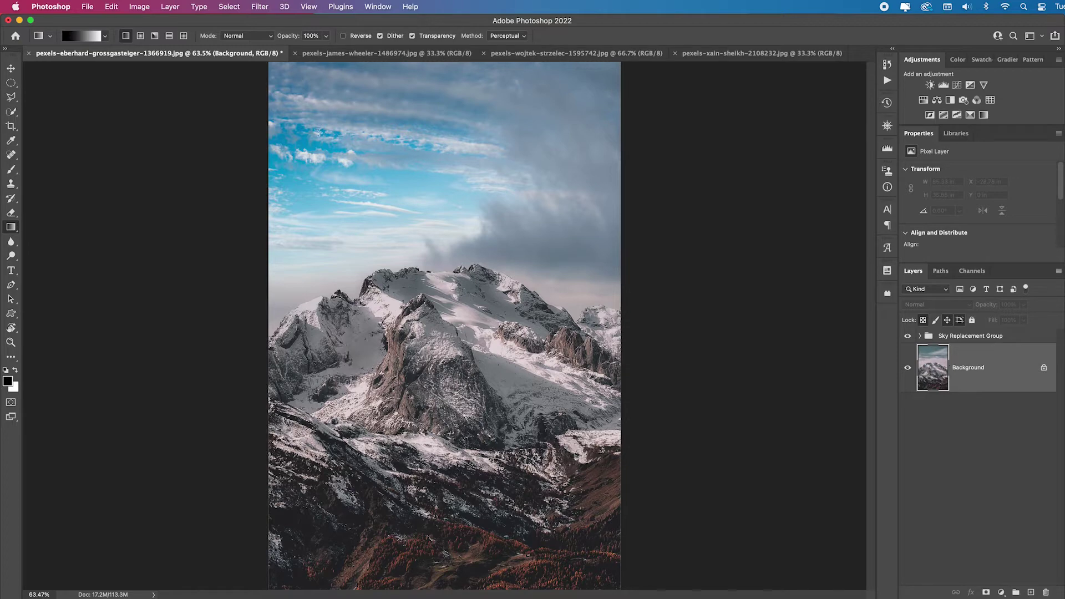
{"action": "left_click", "coordinate": [10, 113]}
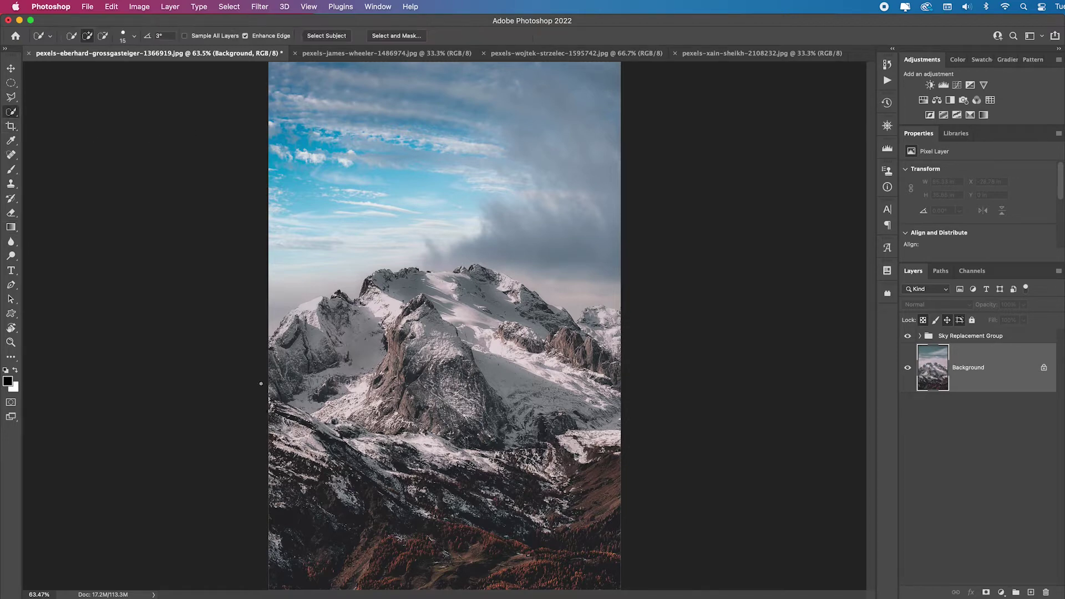
{"action": "key", "text": "bracketright"}
{"action": "key", "text": "bracketright"}
{"action": "key", "text": "bracketright"}
{"action": "key", "text": "bracketright"}
{"action": "key", "text": "bracketright"}
{"action": "key", "text": "bracketright"}
{"action": "key", "text": "bracketright"}
{"action": "key", "text": "bracketright"}
{"action": "key", "text": "bracketright"}
{"action": "key", "text": "bracketright"}
{"action": "key", "text": "bracketright"}
{"action": "key", "text": "bracketright"}
{"action": "key", "text": "bracketright"}
{"action": "key", "text": "bracketright"}
{"action": "key", "text": "bracketright"}
{"action": "key", "text": "bracketright"}
{"action": "key", "text": "bracketright"}
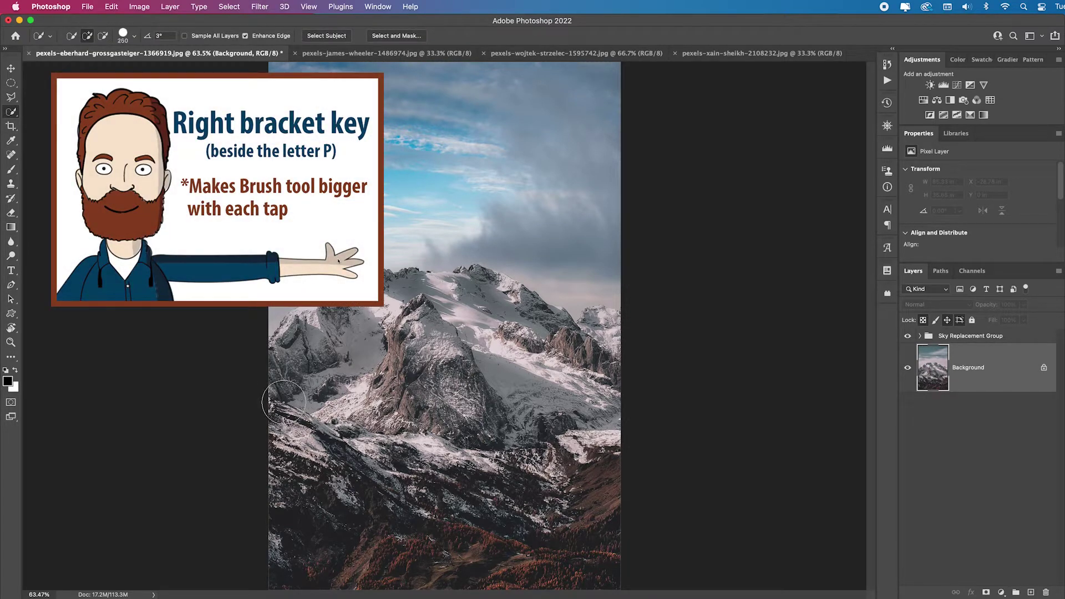
{"action": "key", "text": "bracketright"}
{"action": "key", "text": "bracketright"}
{"action": "key", "text": "bracketright"}
{"action": "key", "text": "bracketright"}
{"action": "key", "text": "bracketright"}
{"action": "mouse_move", "coordinate": [283, 401]}
{"action": "left_mouse_down"}
{"action": "mouse_move", "coordinate": [402, 332]}
{"action": "mouse_move", "coordinate": [577, 527]}
{"action": "left_mouse_up"}
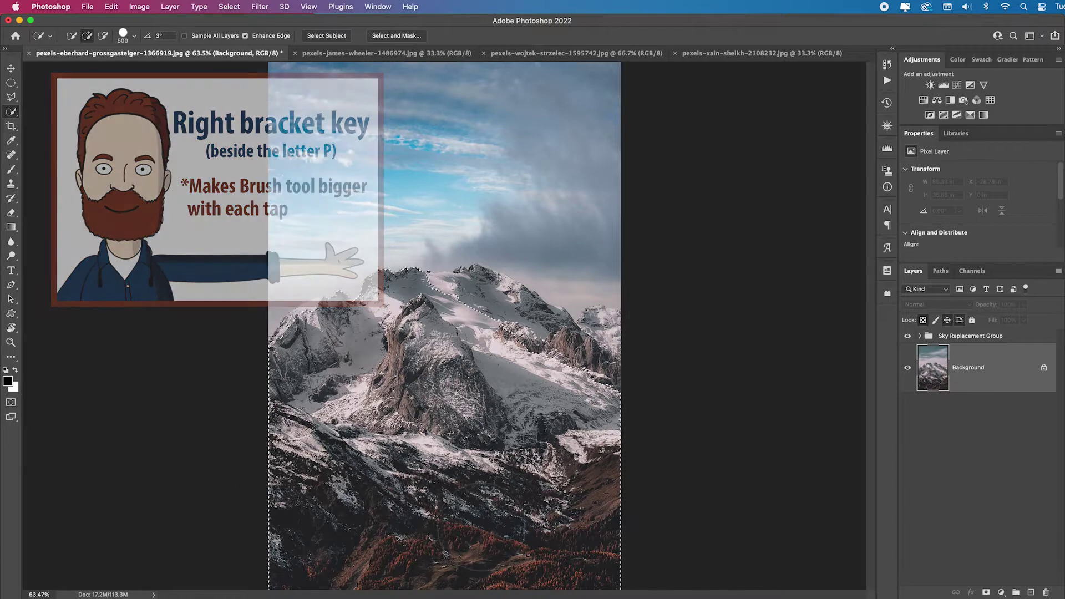
{"action": "key", "text": "bracketleft"}
{"action": "key", "text": "bracketleft"}
{"action": "key", "text": "bracketleft"}
{"action": "key", "text": "bracketleft"}
{"action": "key", "text": "bracketleft"}
{"action": "key", "text": "bracketleft"}
{"action": "key", "text": "bracketleft"}
{"action": "key", "text": "bracketleft"}
{"action": "key", "text": "bracketleft"}
{"action": "key", "text": "bracketleft"}
{"action": "key", "text": "bracketleft"}
{"action": "key", "text": "bracketleft"}
{"action": "key", "text": "bracketleft"}
{"action": "key", "text": "bracketleft"}
{"action": "key", "text": "bracketleft"}
{"action": "key", "text": "bracketleft"}
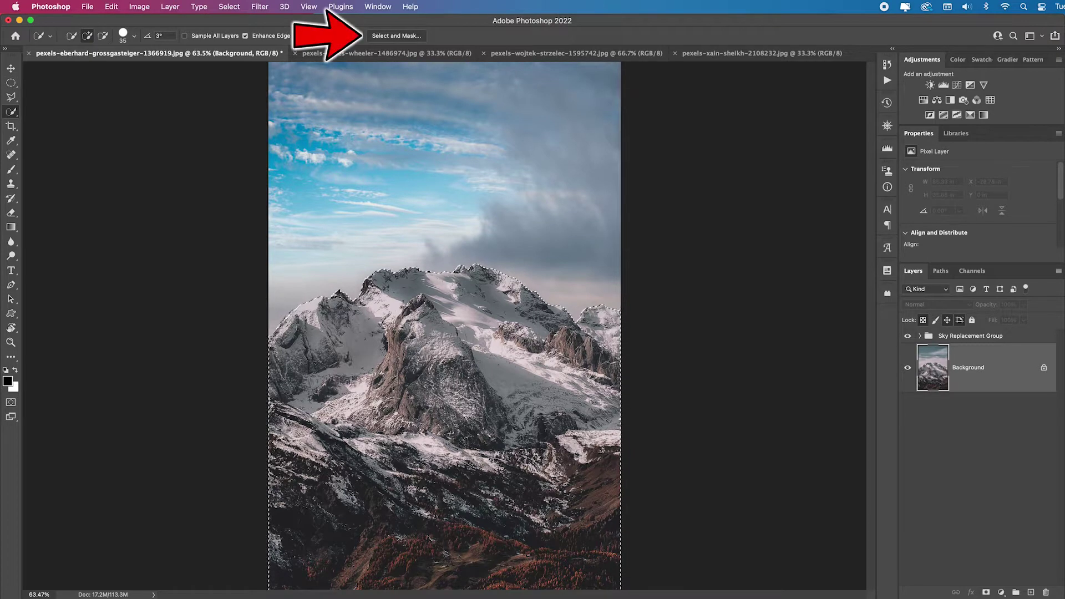
Step: In Select and Mask, set Smooth to 1 and output to a new layer with layer mask
{"action": "left_click", "coordinate": [402, 37]}
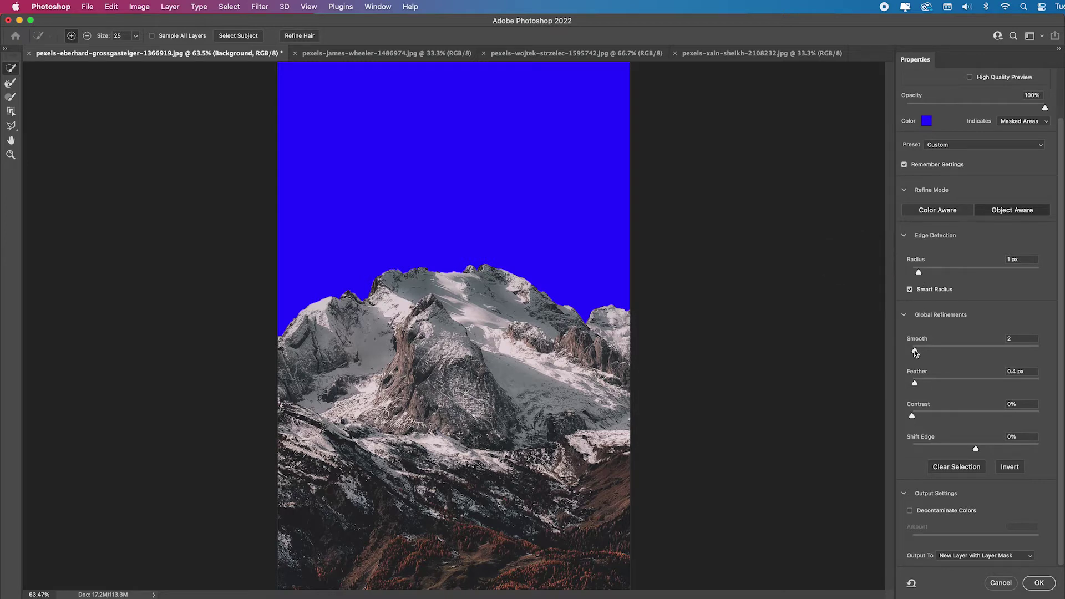
{"action": "left_click_drag", "start_coordinate": [916, 352], "coordinate": [913, 351]}
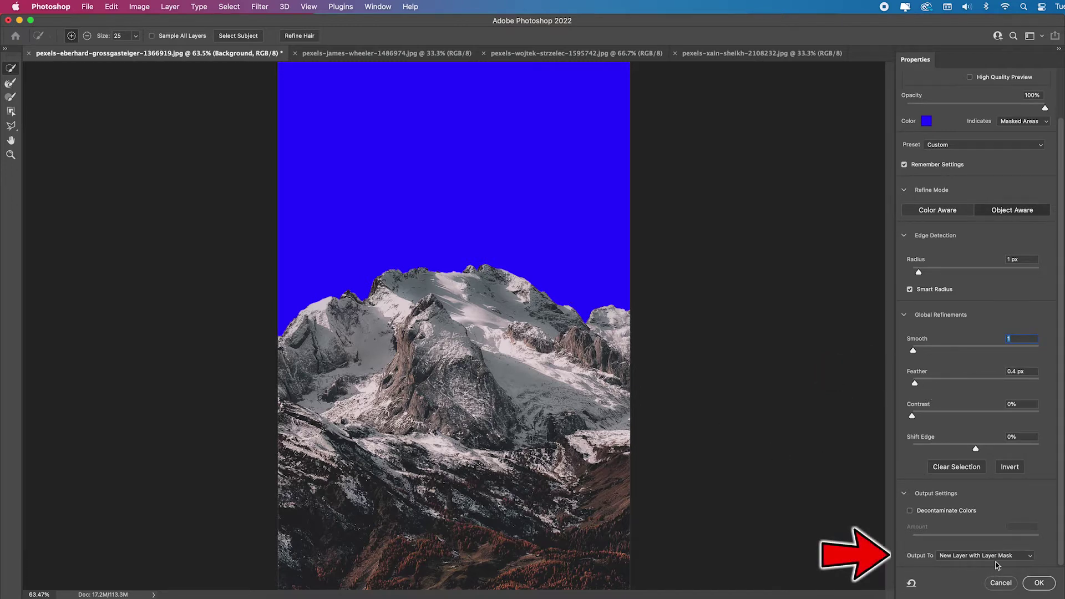
{"action": "left_click", "coordinate": [1039, 582]}
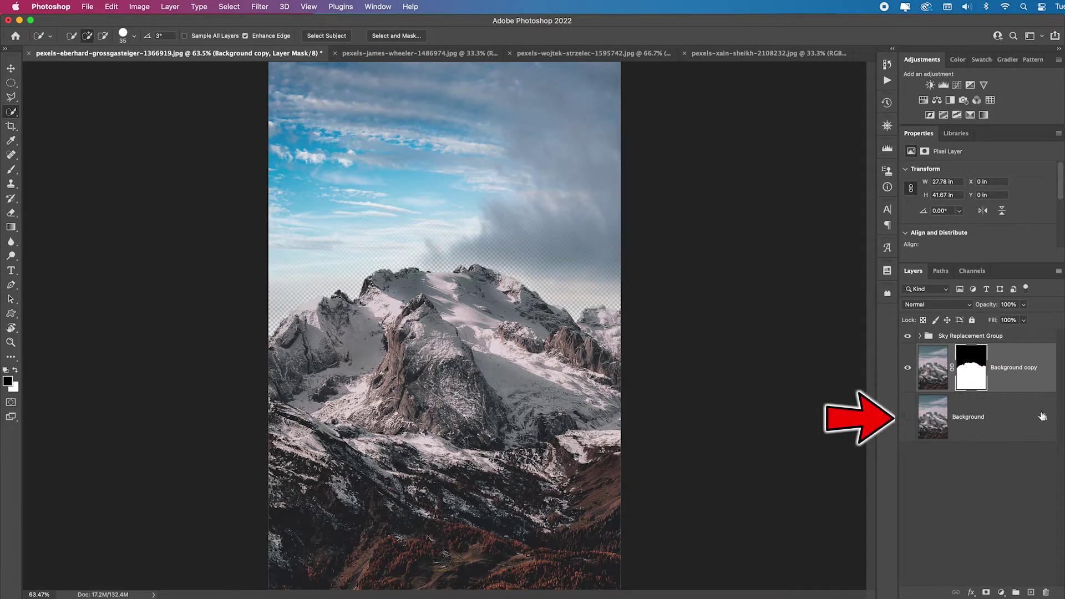
Step: Show Background again and move Background copy above the Sky Replacement Group
{"action": "left_click", "coordinate": [908, 417]}
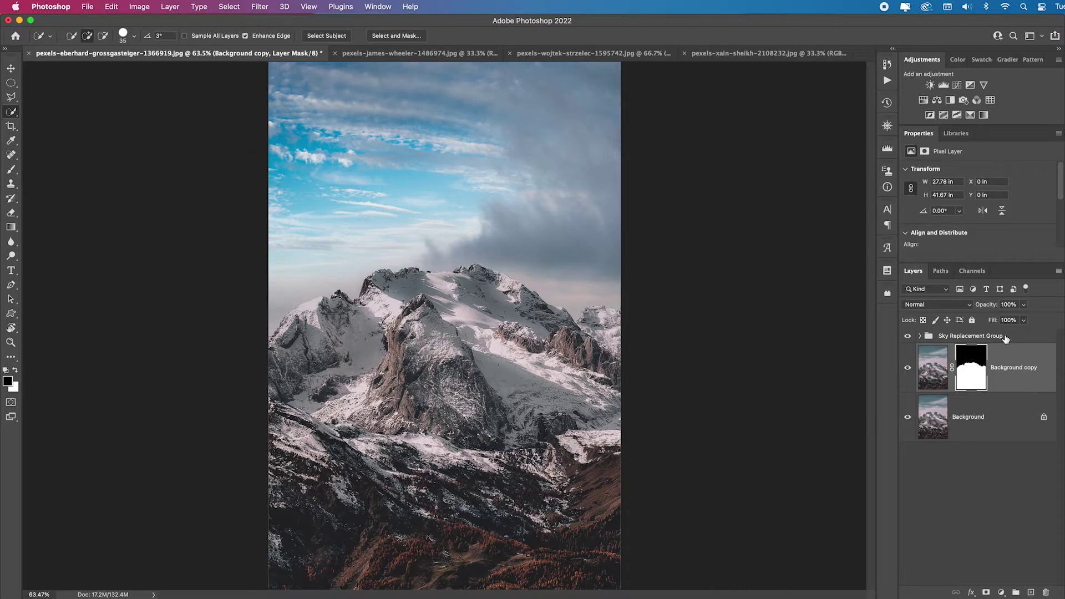
{"action": "key", "text": "super+2"}
{"action": "left_click_drag", "start_coordinate": [1009, 358], "coordinate": [1006, 329]}
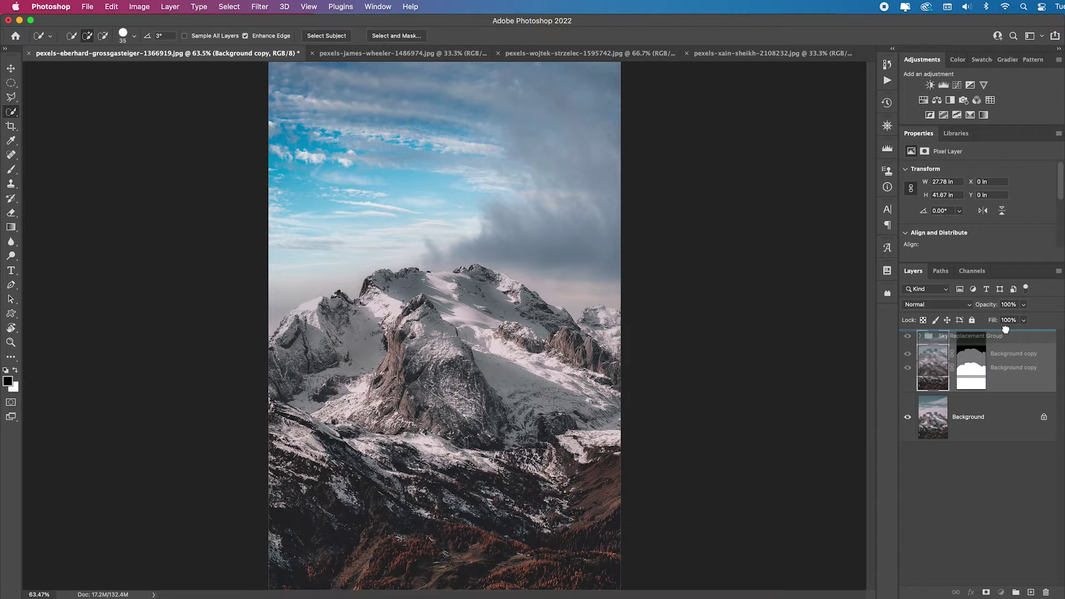
{"action": "left_click_drag", "start_coordinate": [1006, 330], "coordinate": [1005, 331]}
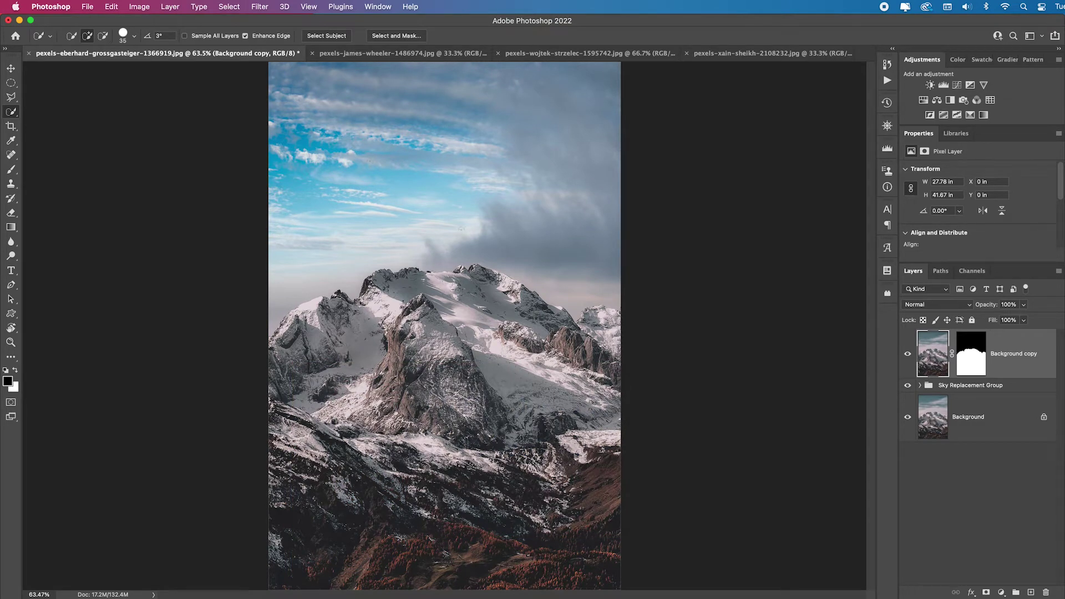
Step: Clip a new Color Balance layer to Background copy with midtones Cyan–Red −23, Yellow–Blue +35
{"action": "left_click", "coordinate": [937, 100]}
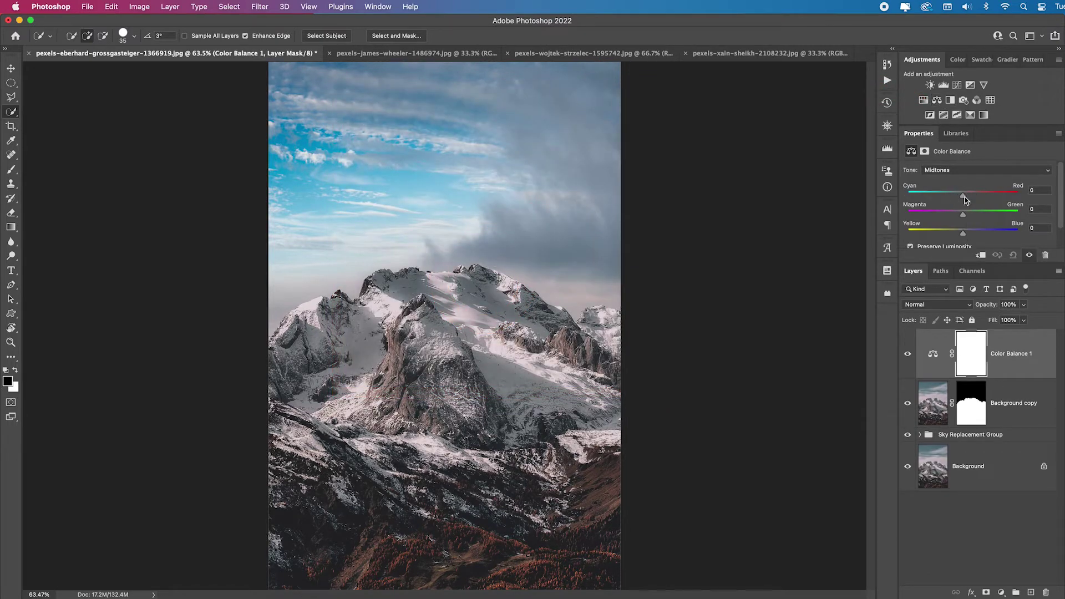
{"action": "left_click_drag", "start_coordinate": [964, 198], "coordinate": [871, 192]}
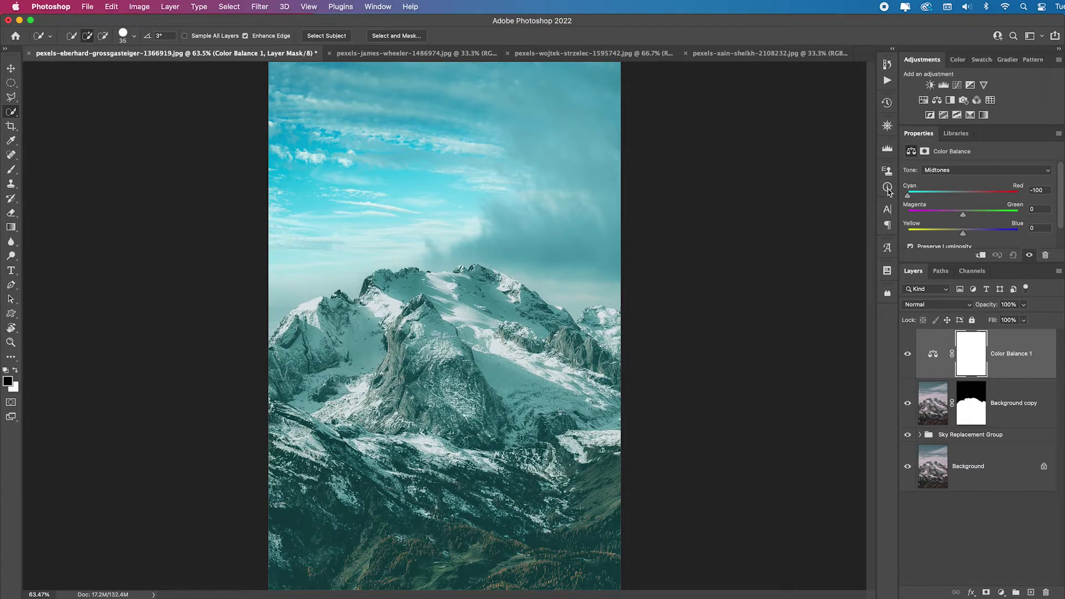
{"action": "left_click_drag", "start_coordinate": [886, 191], "coordinate": [961, 196]}
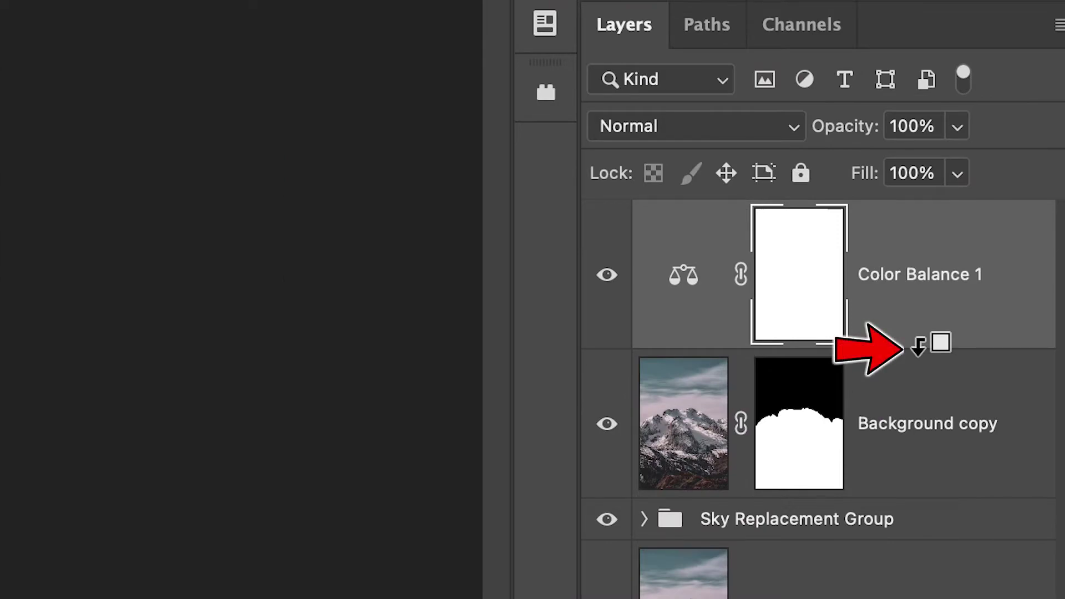
{"action": "left_click", "coordinate": [1010, 378], "text": "alt"}
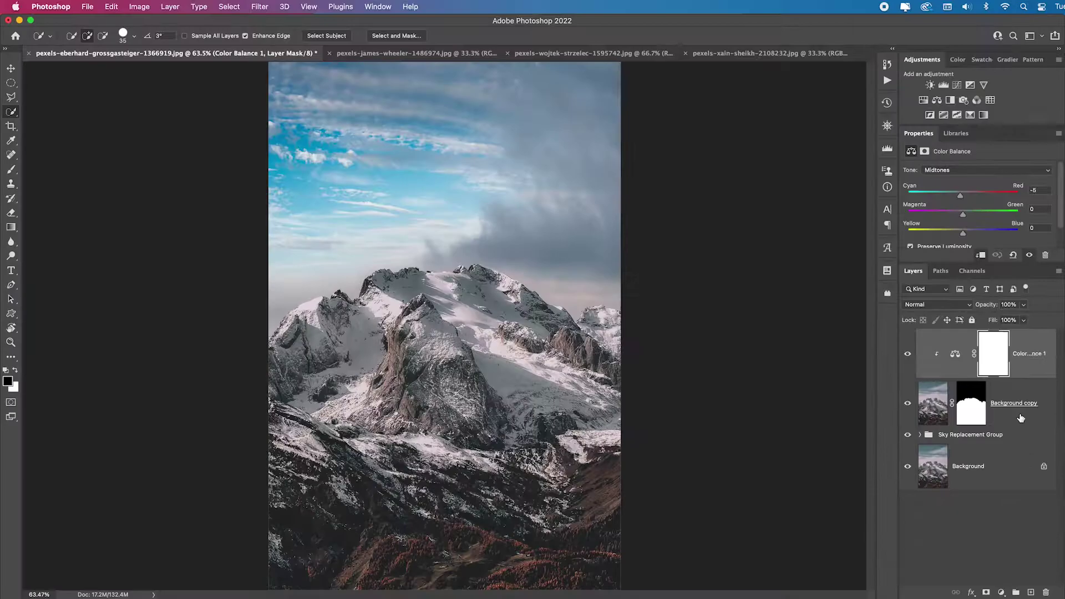
{"action": "left_click_drag", "start_coordinate": [961, 196], "coordinate": [948, 198]}
{"action": "left_click_drag", "start_coordinate": [963, 234], "coordinate": [984, 236]}
Step: View the Background alone, cancel a Levels adjustment on it, then show all layers again
{"action": "left_click", "coordinate": [907, 468], "text": "alt"}
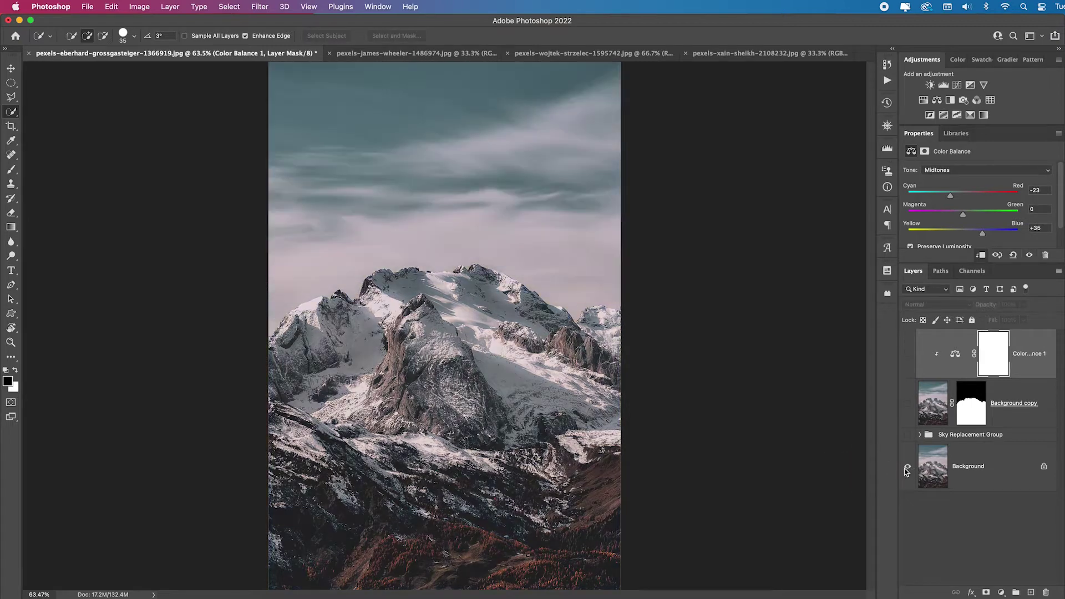
{"action": "left_click", "coordinate": [1011, 480]}
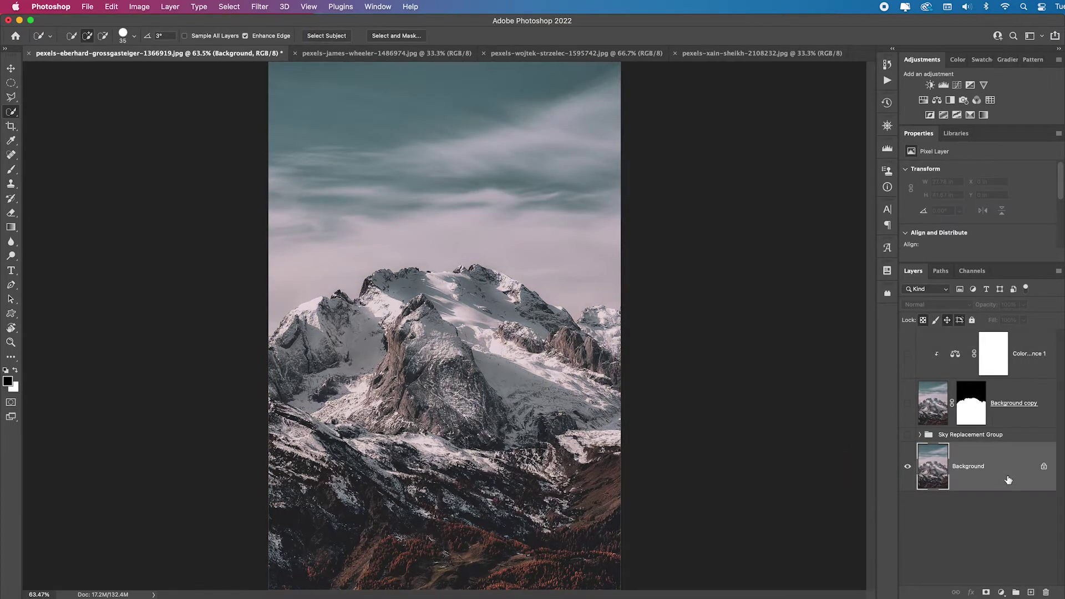
{"action": "key", "text": "super+l"}
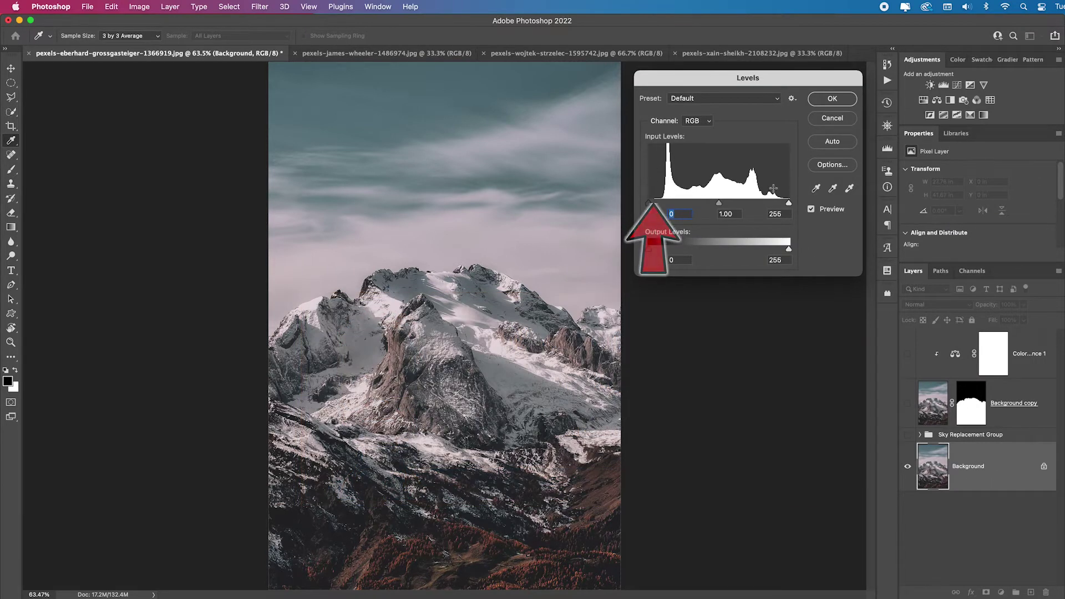
{"action": "left_click", "coordinate": [854, 118]}
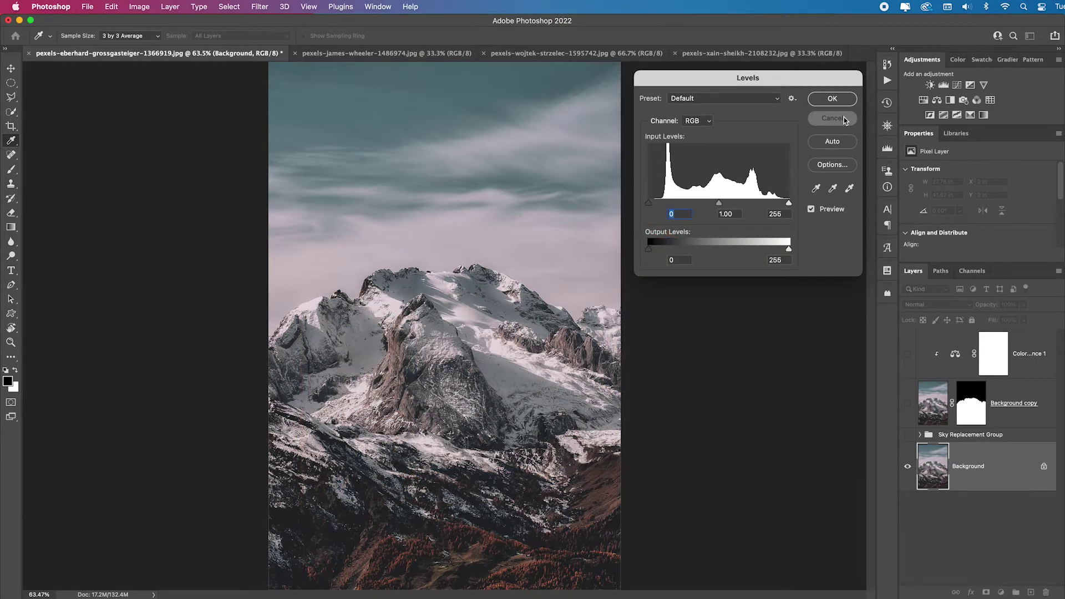
{"action": "key", "text": "w"}
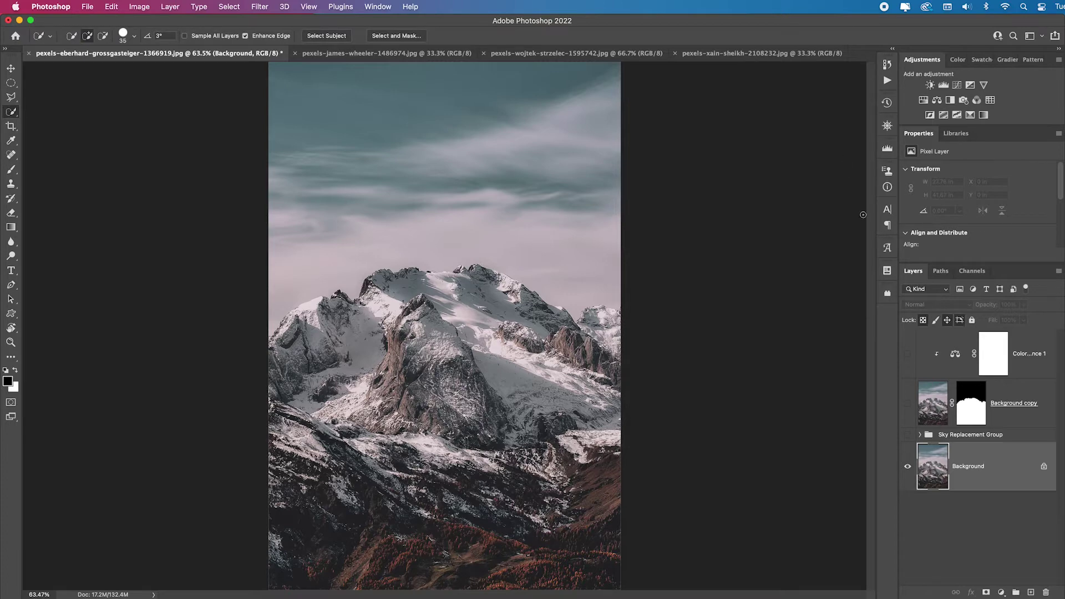
{"action": "left_click", "coordinate": [907, 466], "text": "alt"}
Step: Add a Levels layer clipped above Color Balance with input levels 16, 1.23, 236
{"action": "left_click", "coordinate": [1023, 346]}
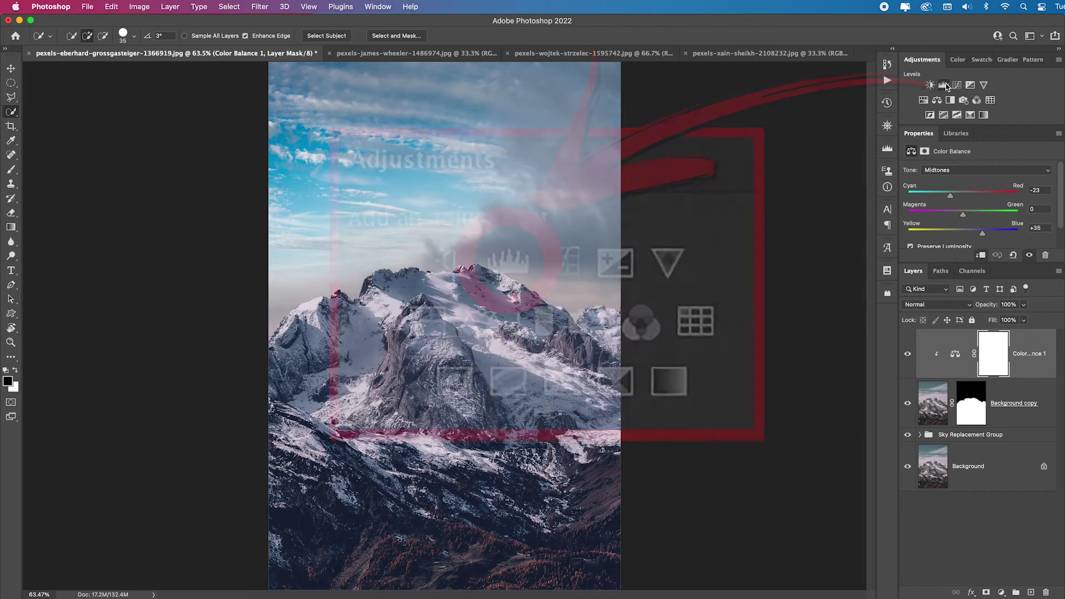
{"action": "left_click", "coordinate": [943, 85]}
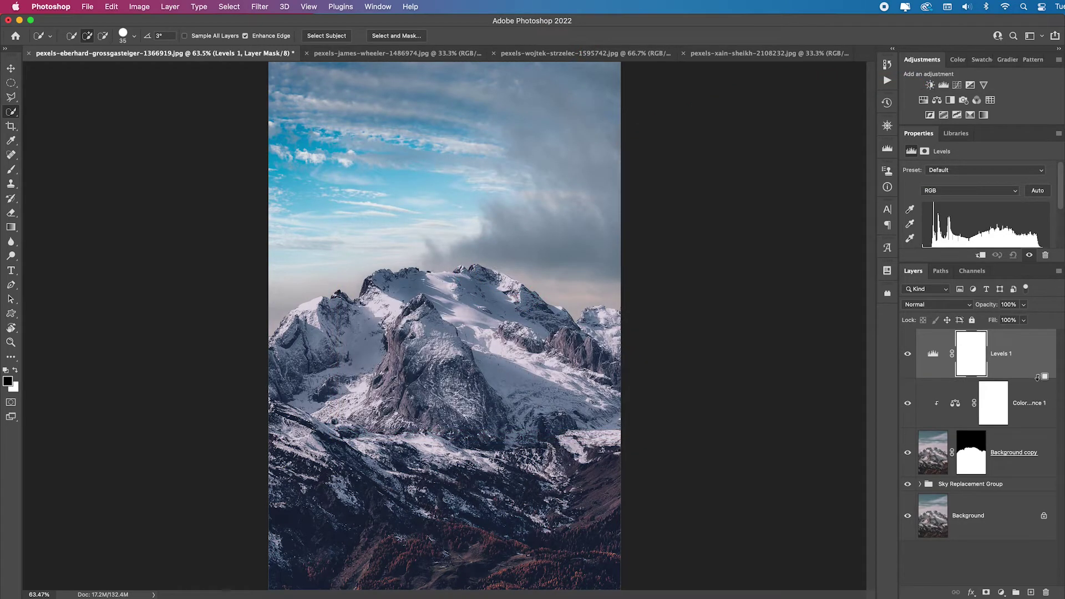
{"action": "left_click", "coordinate": [1037, 376], "text": "alt"}
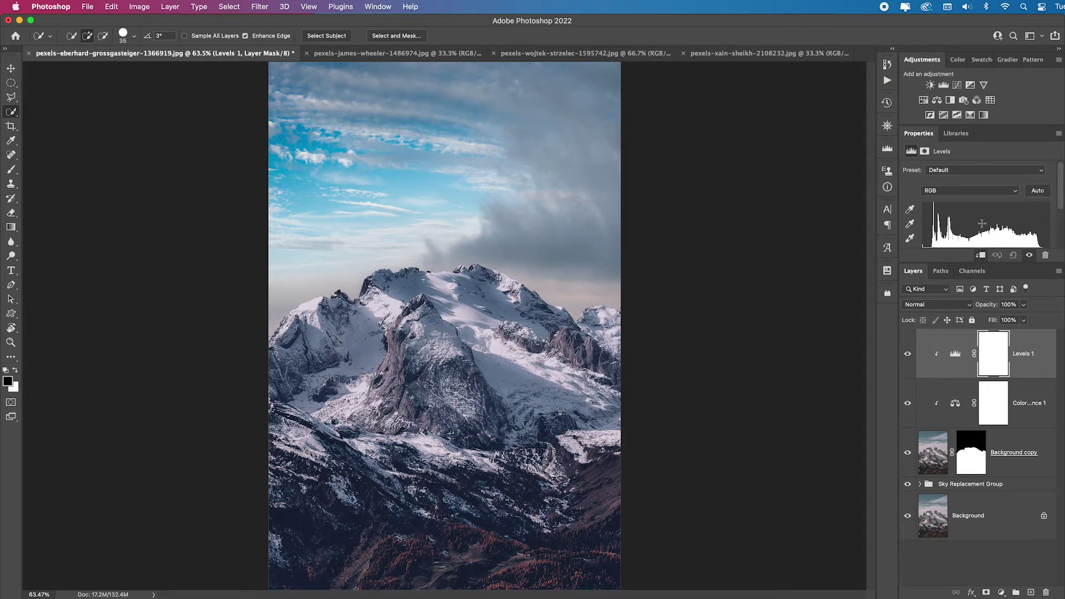
{"action": "scroll", "coordinate": [981, 223], "scroll_direction": "down", "scroll_amount": 2}
{"action": "left_click_drag", "start_coordinate": [925, 212], "coordinate": [931, 212]}
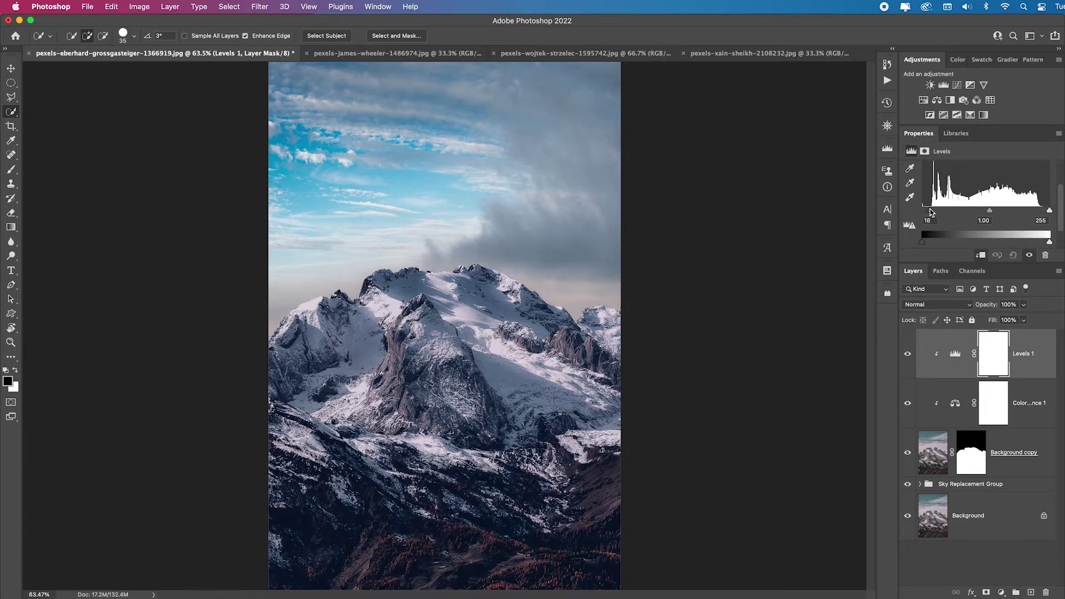
{"action": "left_click_drag", "start_coordinate": [1050, 211], "coordinate": [978, 212]}
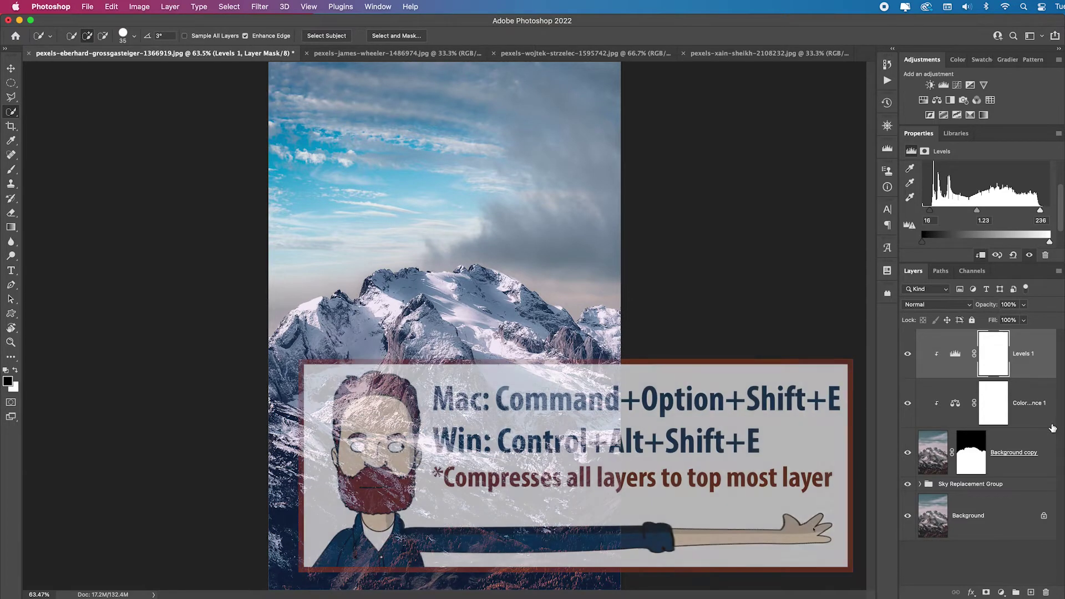
Step: Stamp all visible layers into Layer 1 and select Levels 1 down to the sky group
{"action": "key", "text": "super+alt+shift+e"}
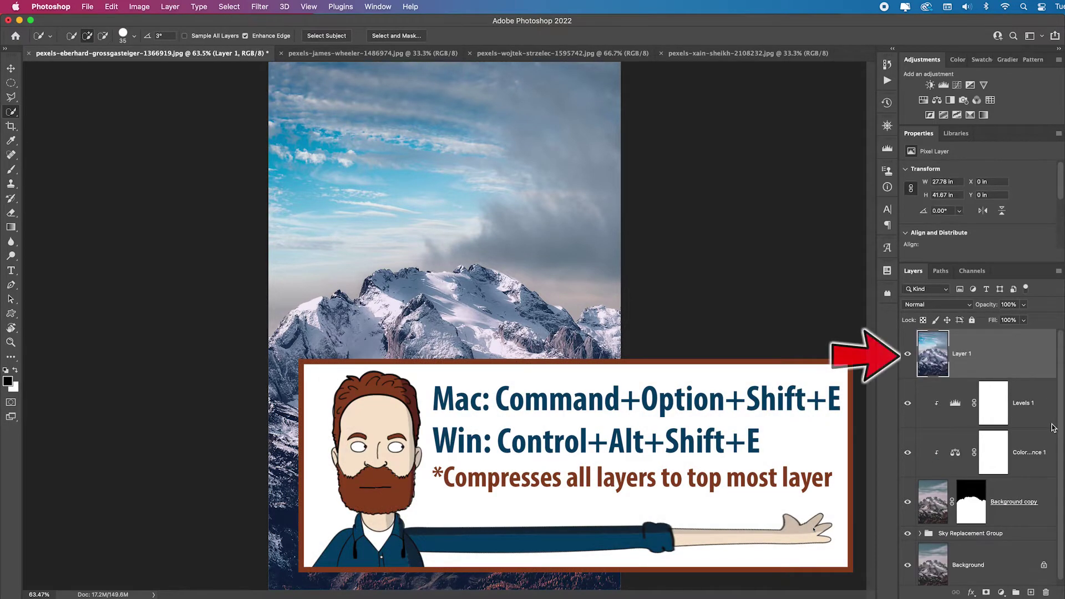
{"action": "left_click", "coordinate": [1039, 396]}
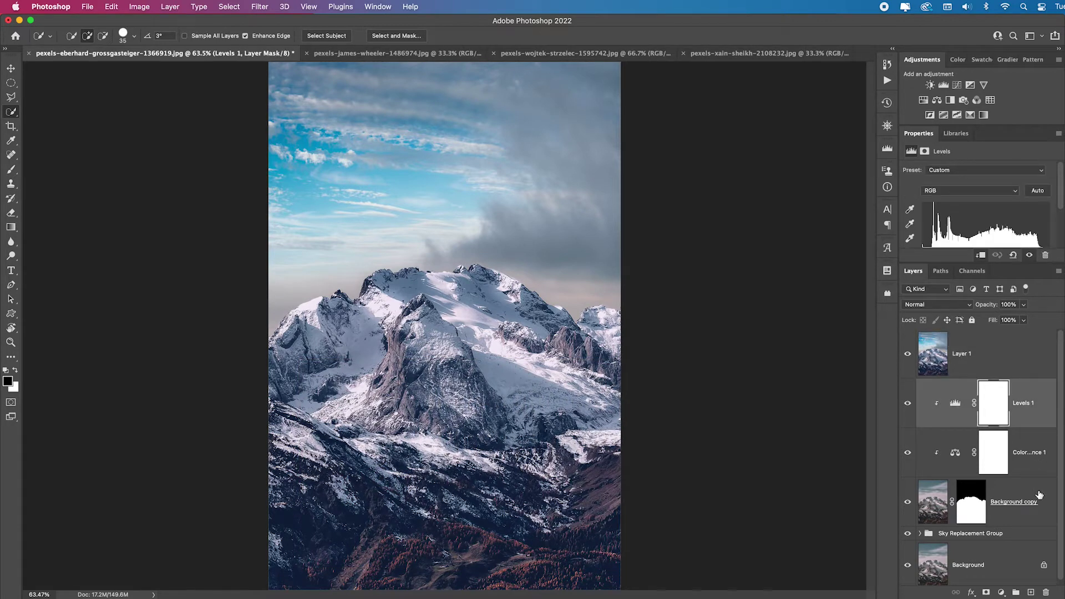
{"action": "left_click", "coordinate": [1018, 536], "text": "shift"}
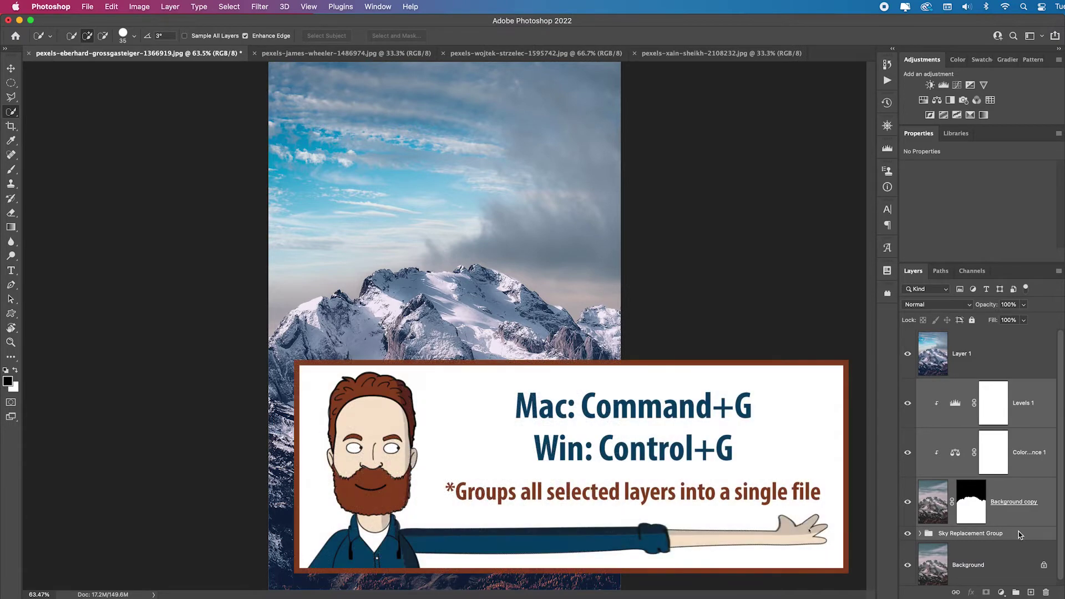
Step: Group the selected layers into Group 1, hide it, and toggle Layer 1 to compare
{"action": "key", "text": "super+g"}
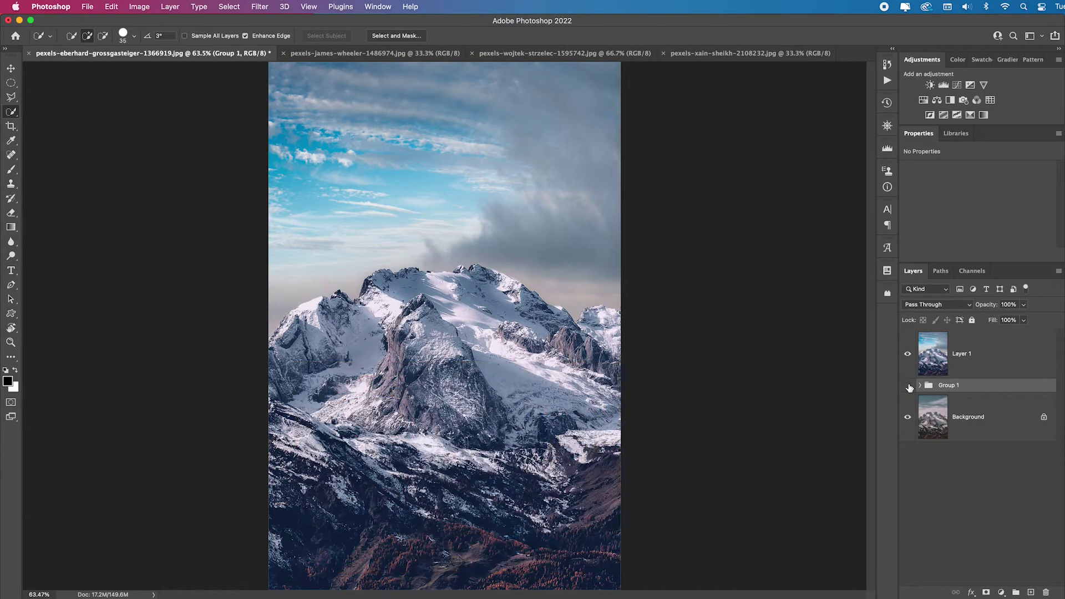
{"action": "left_click", "coordinate": [907, 385]}
{"action": "left_click", "coordinate": [907, 354]}
{"action": "left_click", "coordinate": [907, 355]}
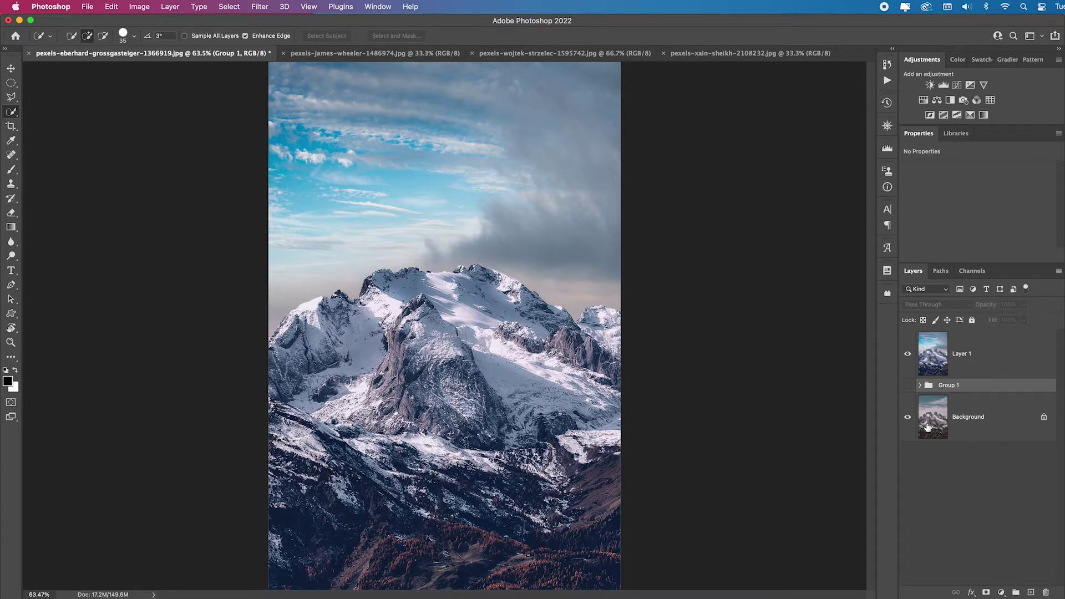
Step: Add Color Balance 2 at Cyan–Red +63 and redraw its black-to-white mask gradient to keep the sky blue
{"action": "left_click", "coordinate": [937, 100]}
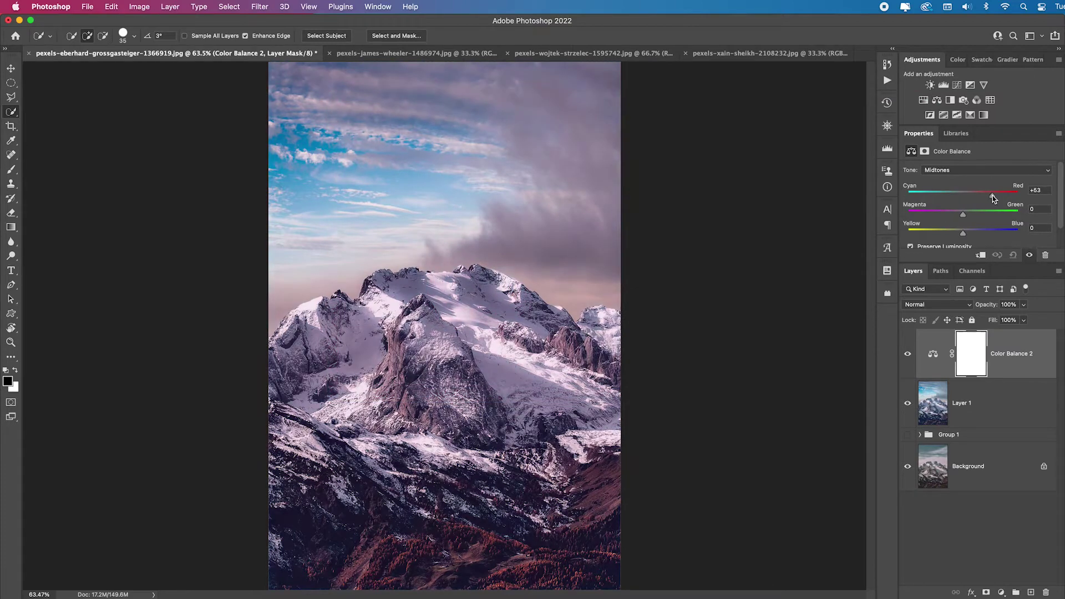
{"action": "left_click_drag", "start_coordinate": [1003, 196], "coordinate": [999, 197]}
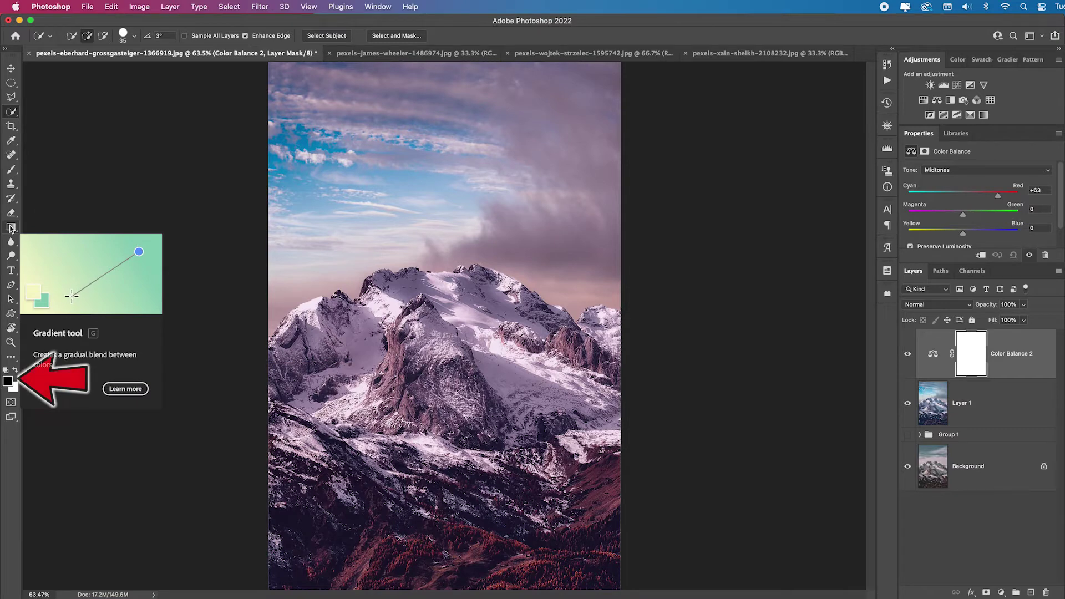
{"action": "left_click", "coordinate": [10, 227]}
{"action": "left_click_drag", "start_coordinate": [371, 149], "coordinate": [493, 399]}
{"action": "left_click_drag", "start_coordinate": [341, 285], "coordinate": [491, 402]}
{"action": "left_click_drag", "start_coordinate": [460, 146], "coordinate": [642, 318]}
{"action": "left_click_drag", "start_coordinate": [347, 173], "coordinate": [420, 269]}
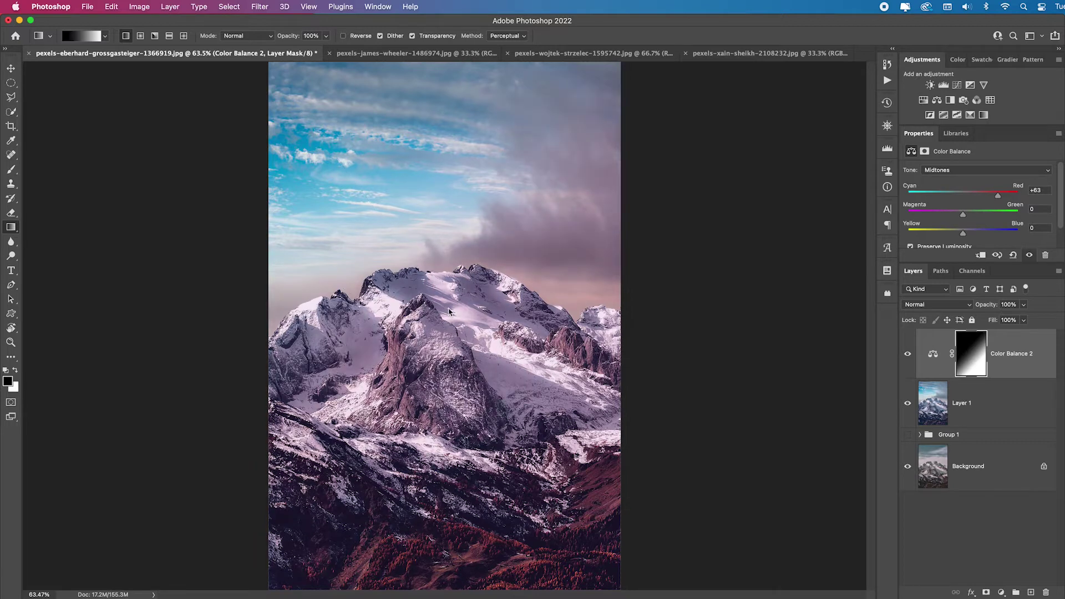
{"action": "left_click_drag", "start_coordinate": [369, 165], "coordinate": [567, 510]}
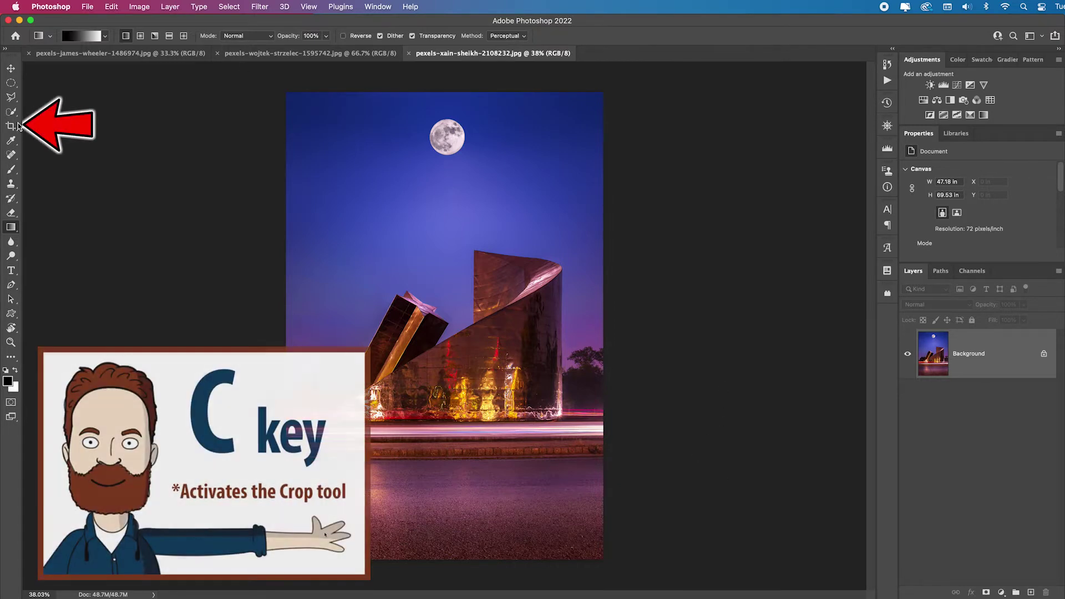
Step: Crop the road off the bottom of the building photo, to about 47.18 × 54.56 in
{"action": "key", "text": "c"}
{"action": "left_click_drag", "start_coordinate": [444, 559], "coordinate": [447, 505]}
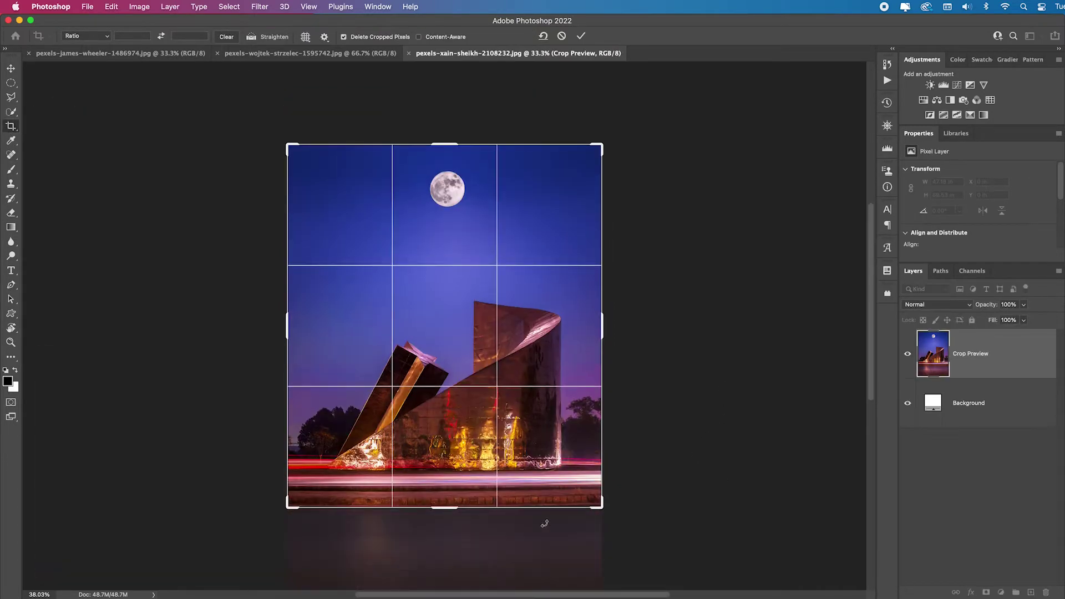
{"action": "key", "text": "Return"}
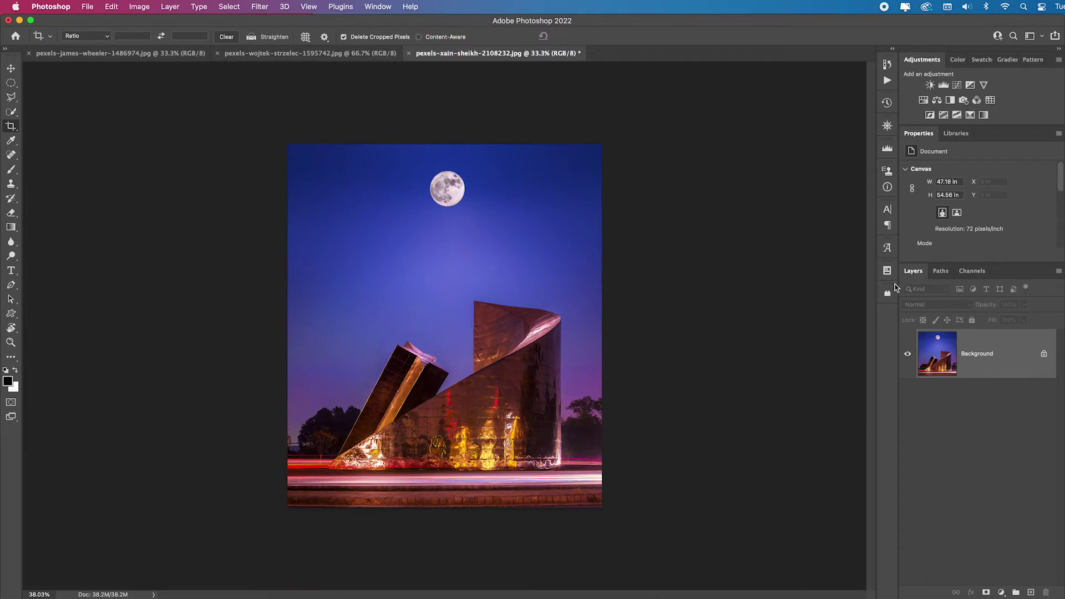
{"action": "left_click", "coordinate": [112, 7]}
Step: In Sky Replacement, choose the teal Milky Way preset from Night_Skies_Pack_1
{"action": "left_click", "coordinate": [226, 280]}
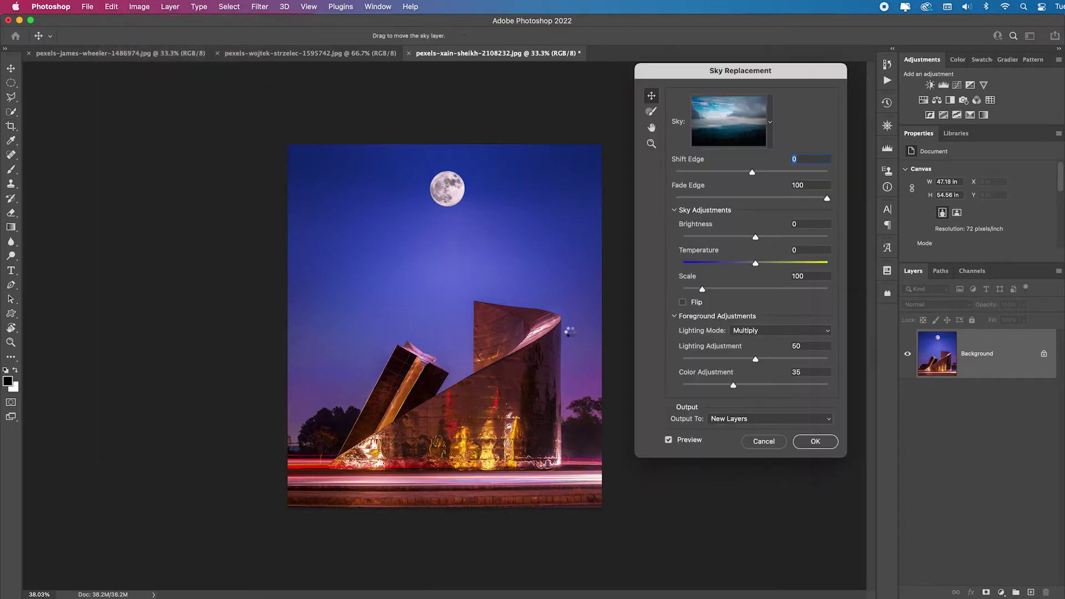
{"action": "left_click", "coordinate": [770, 123]}
{"action": "left_click", "coordinate": [770, 123]}
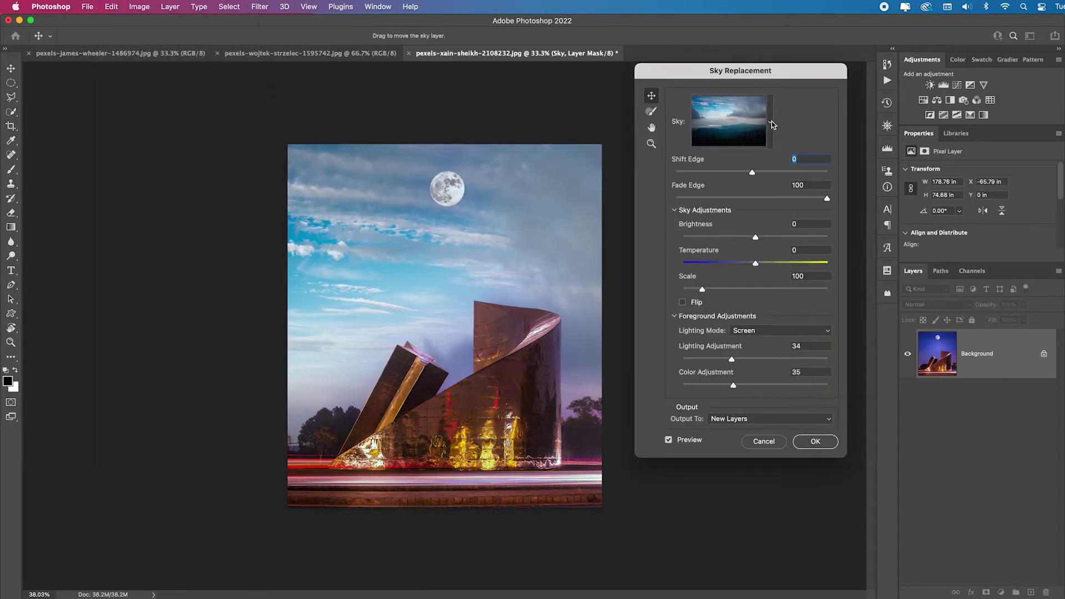
{"action": "left_click", "coordinate": [771, 123]}
{"action": "left_click", "coordinate": [679, 247]}
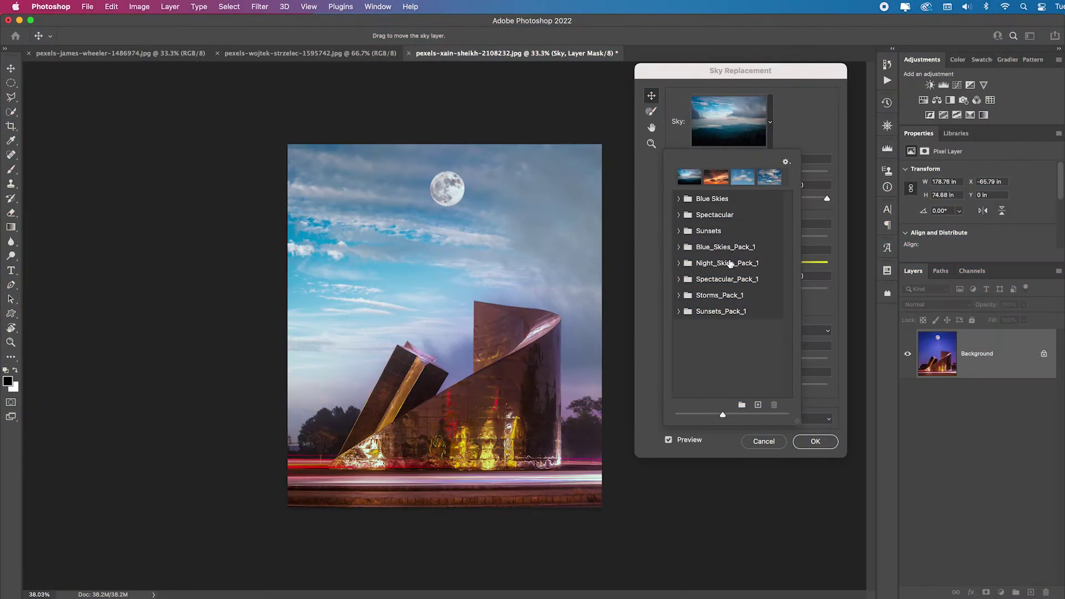
{"action": "left_click", "coordinate": [678, 263]}
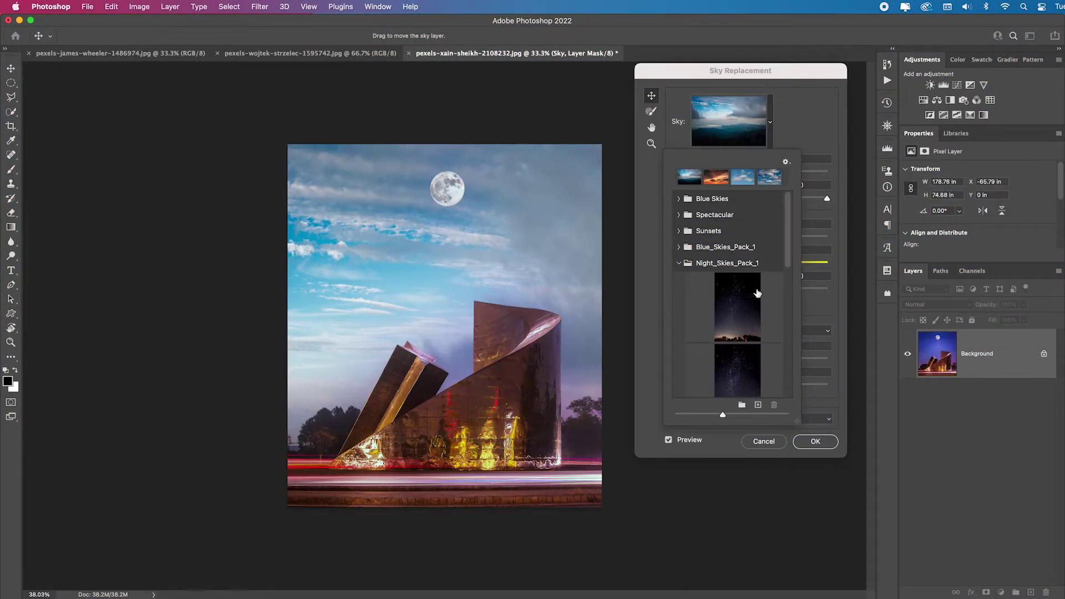
{"action": "scroll", "coordinate": [758, 294], "scroll_direction": "down", "scroll_amount": 3}
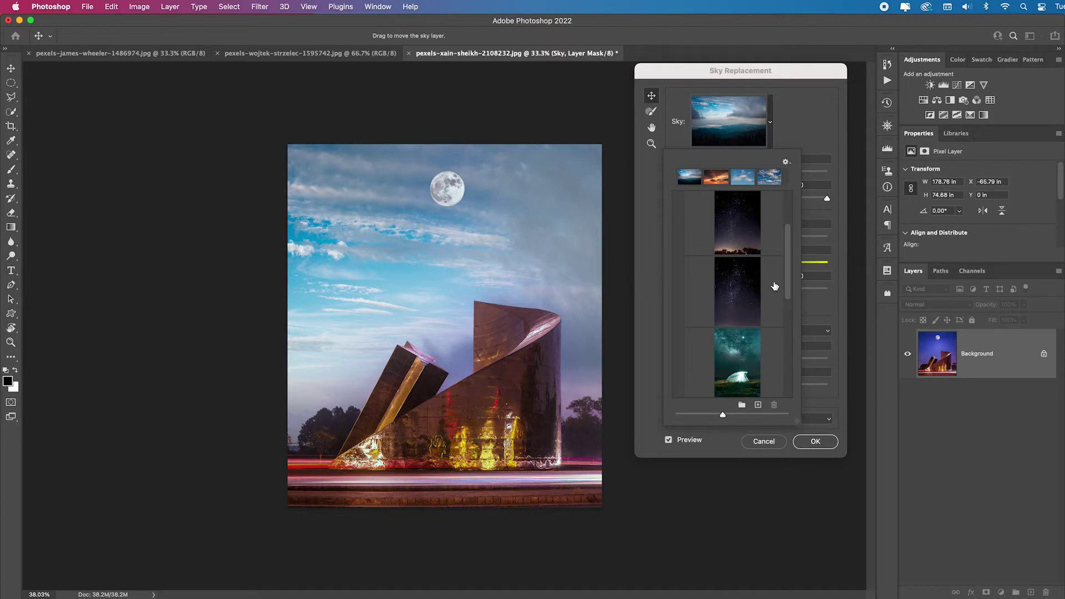
{"action": "left_click", "coordinate": [746, 300]}
{"action": "left_click", "coordinate": [731, 227]}
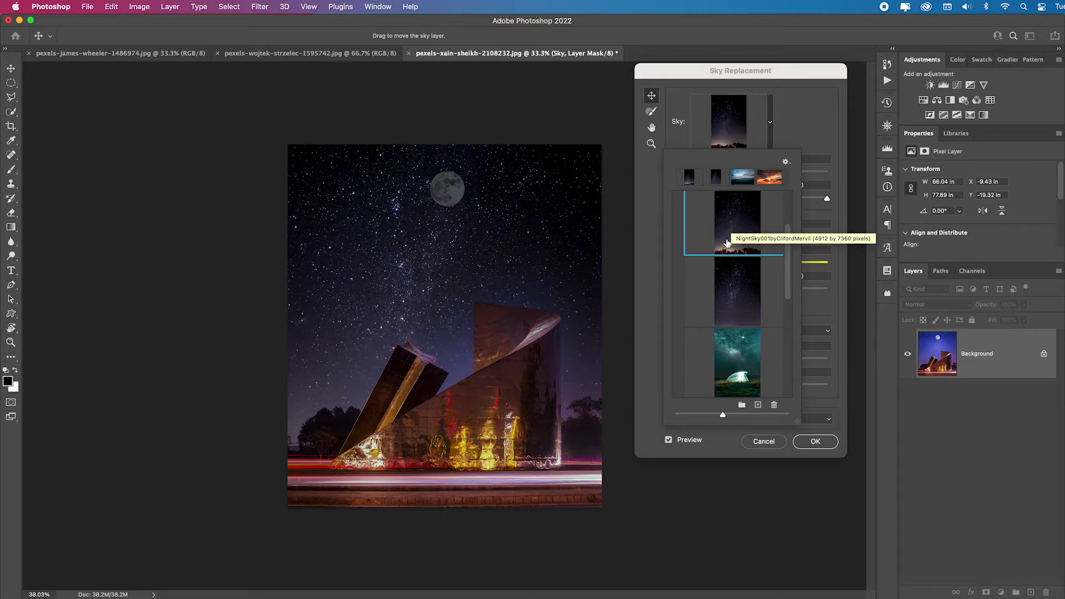
{"action": "left_click", "coordinate": [751, 365]}
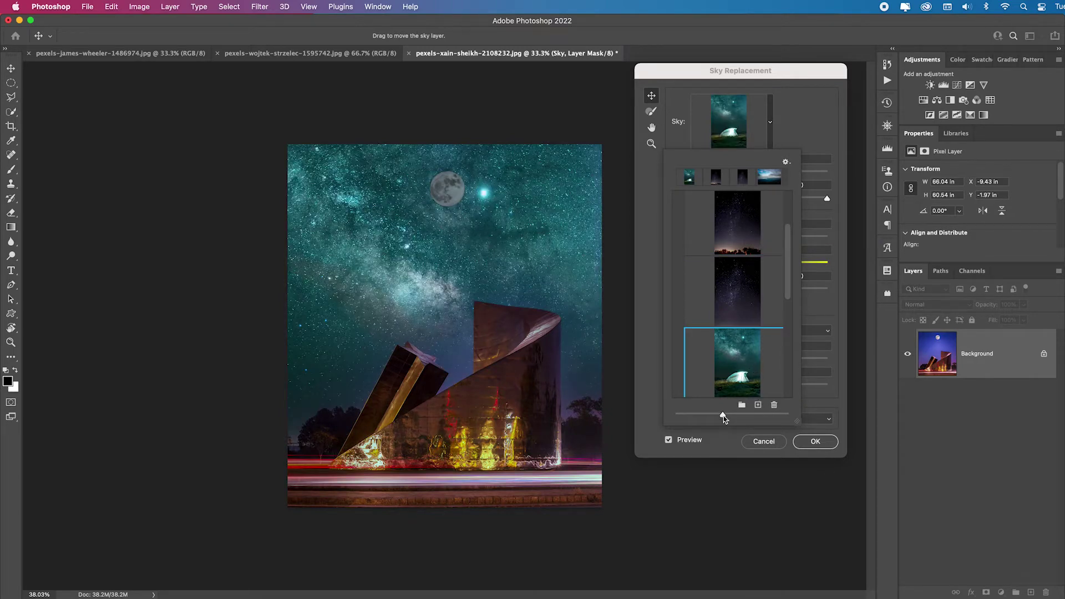
Step: Cool the replacement sky to Temperature -18 and apply it
{"action": "left_click_drag", "start_coordinate": [723, 414], "coordinate": [925, 528]}
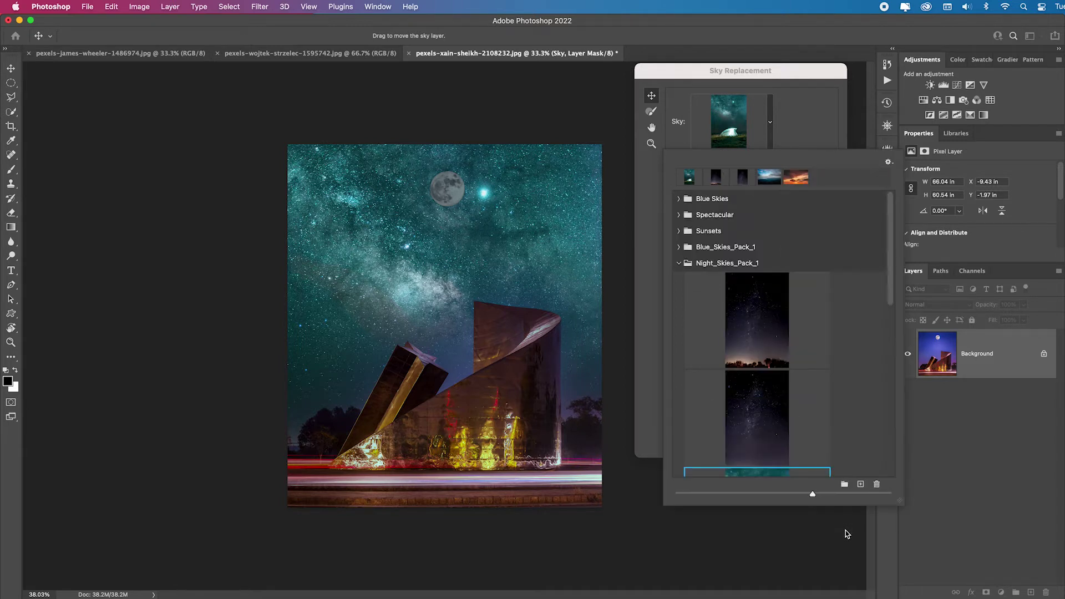
{"action": "left_click_drag", "start_coordinate": [784, 522], "coordinate": [755, 523]}
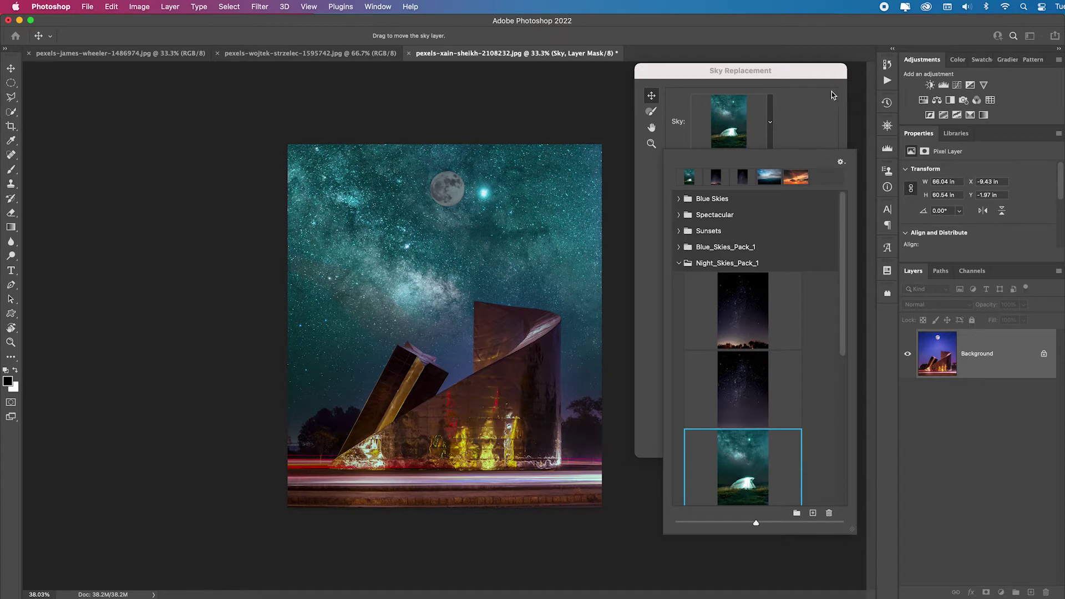
{"action": "left_click", "coordinate": [795, 76]}
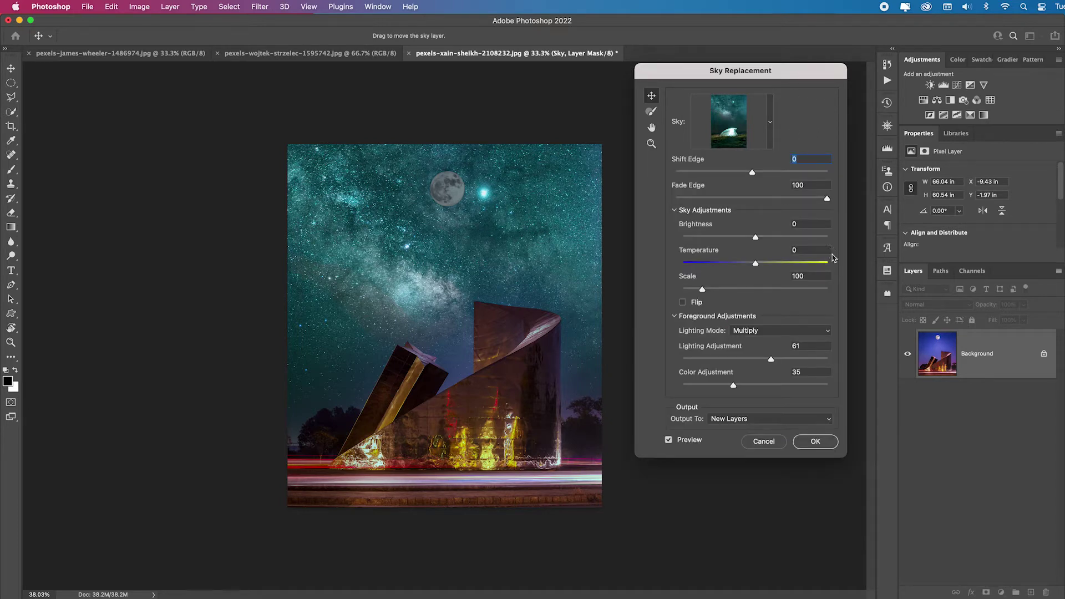
{"action": "mouse_move", "coordinate": [756, 264]}
{"action": "left_mouse_down"}
{"action": "mouse_move", "coordinate": [704, 266]}
{"action": "mouse_move", "coordinate": [812, 268]}
{"action": "mouse_move", "coordinate": [743, 270]}
{"action": "left_mouse_up"}
{"action": "left_click", "coordinate": [813, 441]}
{"action": "key", "text": "v"}
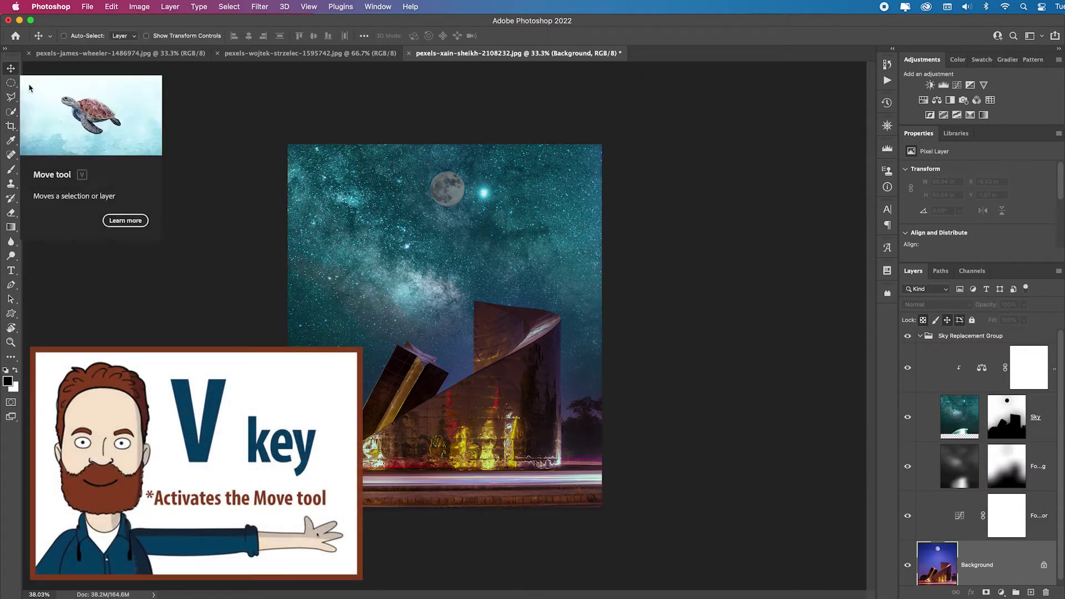
{"action": "key", "text": "super+0"}
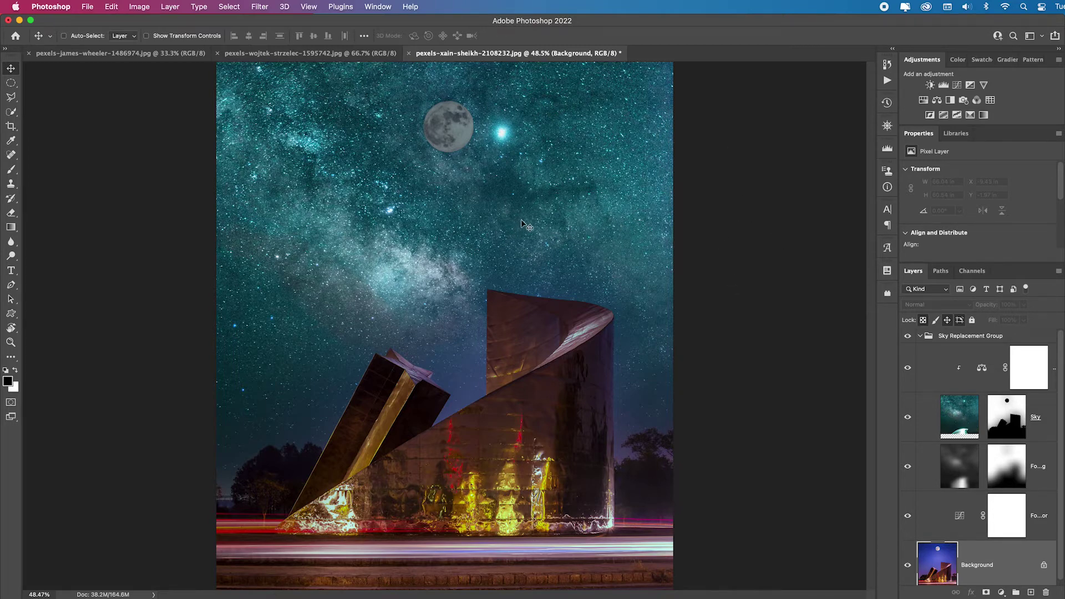
{"action": "key", "text": "super+space"}
{"action": "left_click_drag", "start_coordinate": [521, 220], "coordinate": [577, 220]}
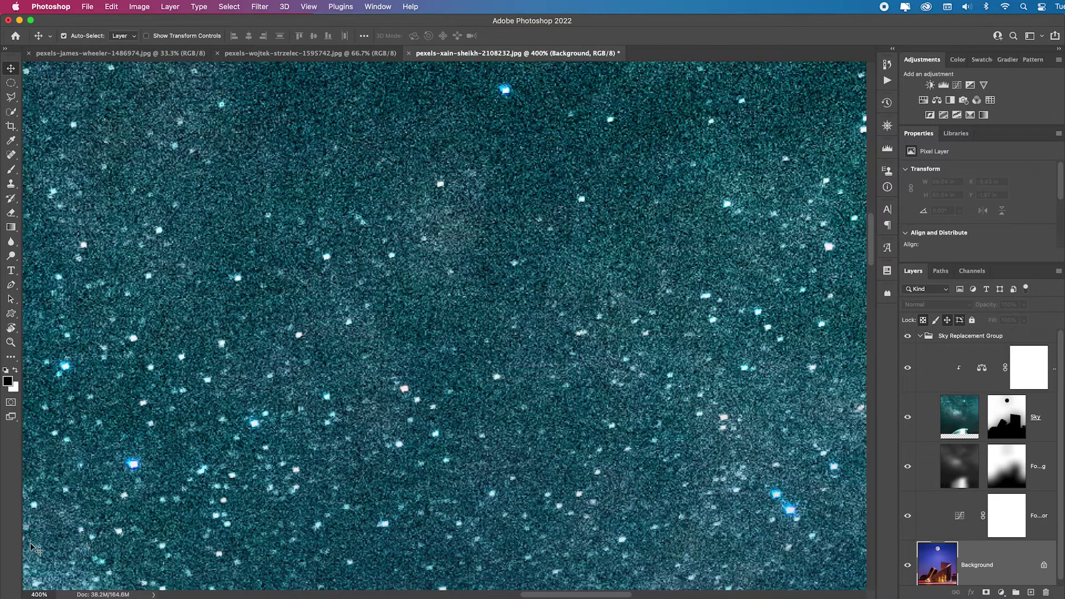
{"action": "key", "text": "super+minus"}
{"action": "key", "text": "super+minus"}
{"action": "key", "text": "super+minus"}
{"action": "key", "text": "super+minus"}
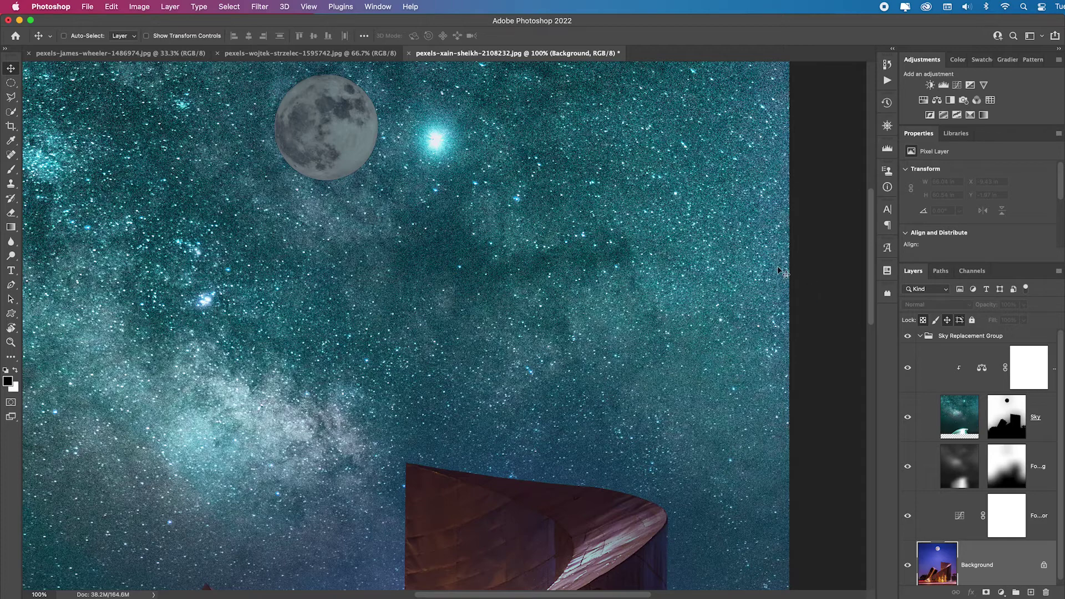
{"action": "key", "text": "super+0"}
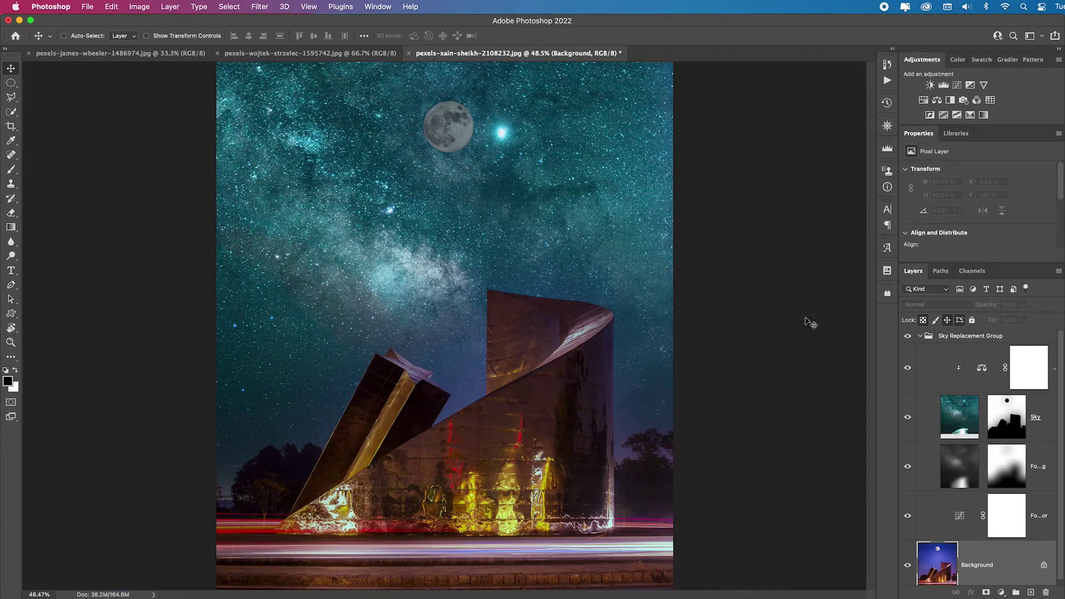
Step: Paint white over the moon on the Sky layer mask with an enlarged brush at 100% opacity
{"action": "left_click", "coordinate": [1011, 411], "text": "alt"}
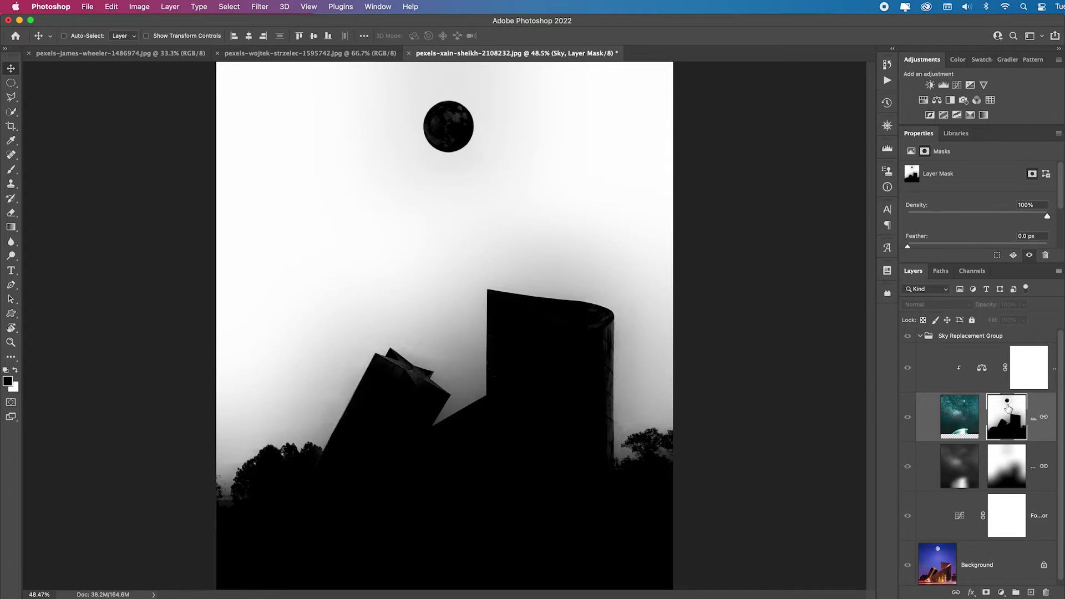
{"action": "key", "text": "b"}
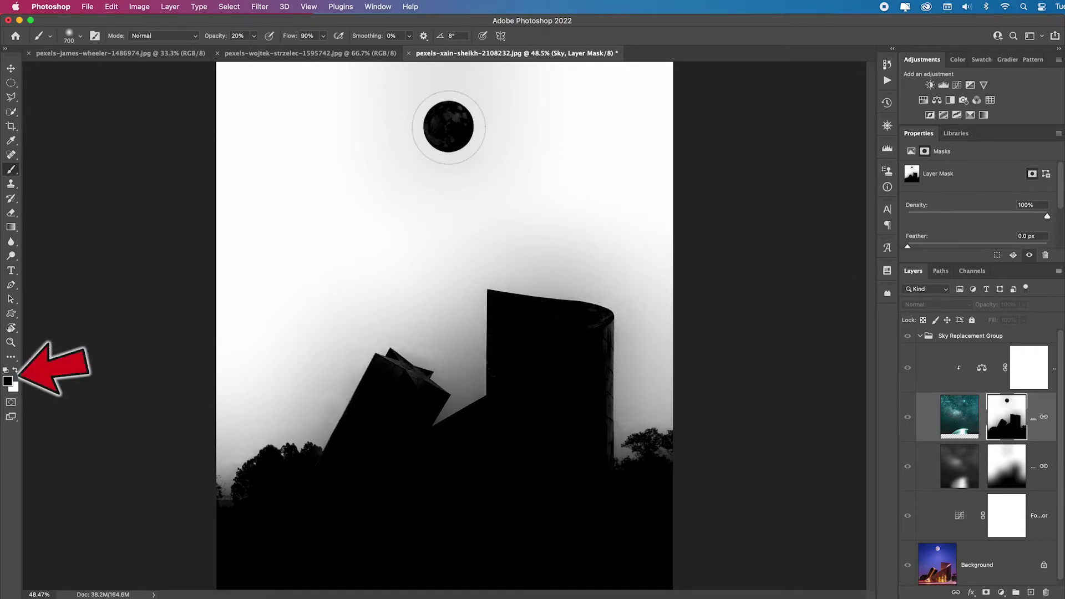
{"action": "key", "text": "bracketright"}
{"action": "key", "text": "bracketright"}
{"action": "key", "text": "bracketright"}
{"action": "key", "text": "bracketright"}
{"action": "key", "text": "bracketright"}
{"action": "key", "text": "x"}
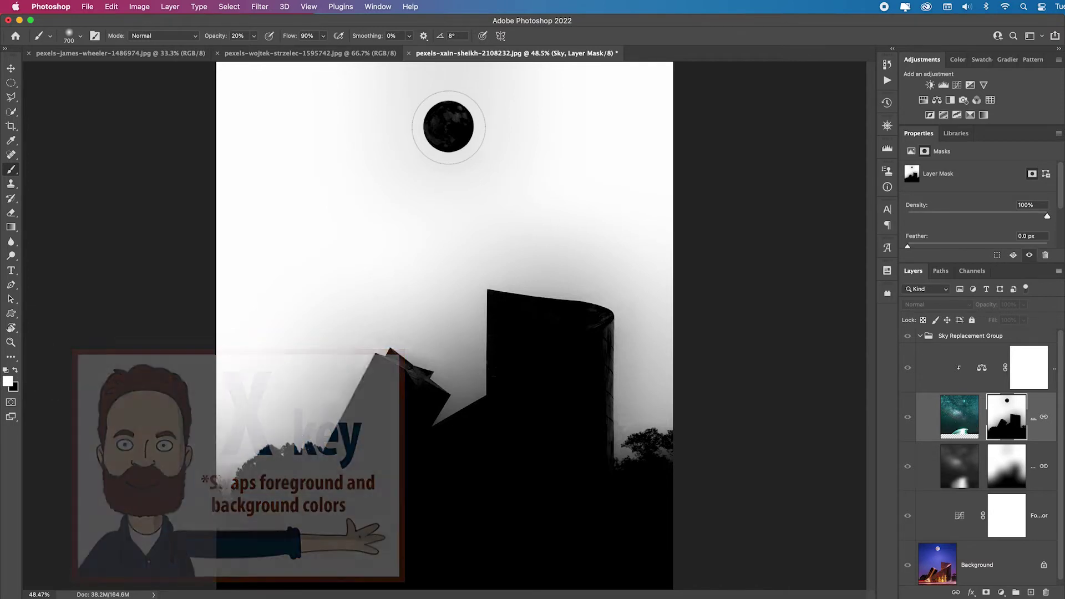
{"action": "left_click", "coordinate": [448, 127]}
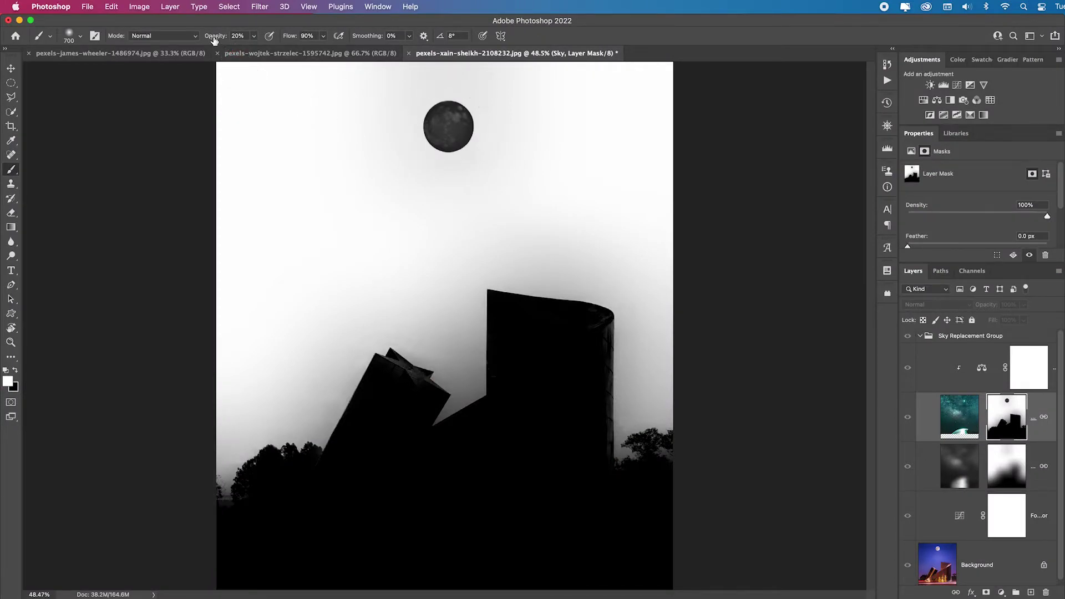
{"action": "left_click_drag", "start_coordinate": [214, 40], "coordinate": [568, 49]}
{"action": "left_click", "coordinate": [450, 126]}
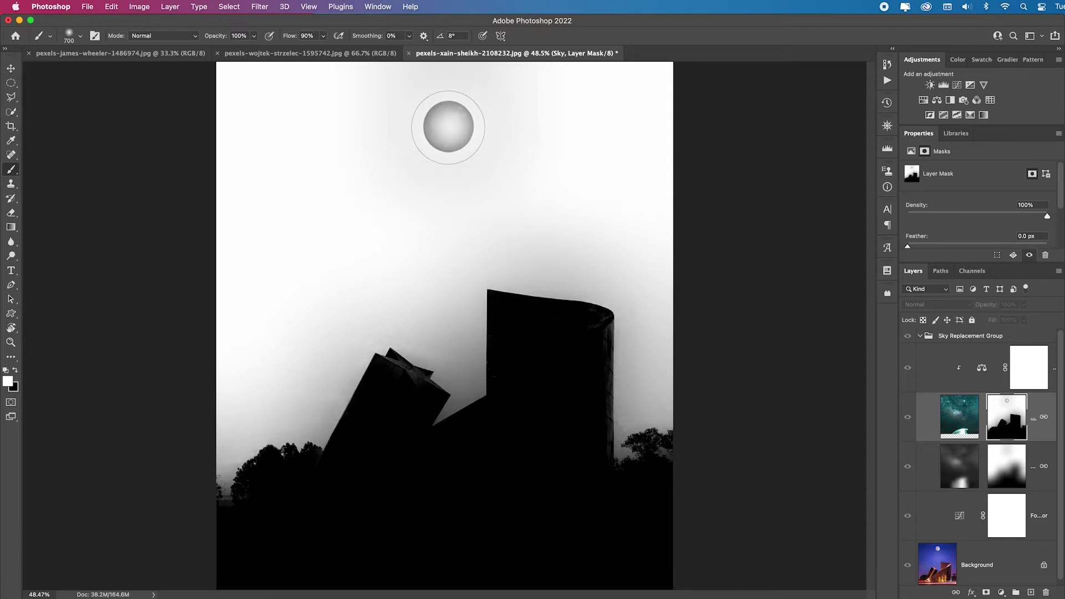
{"action": "mouse_move", "coordinate": [448, 127]}
{"action": "left_mouse_down"}
{"action": "mouse_move", "coordinate": [478, 122]}
{"action": "mouse_move", "coordinate": [495, 148]}
{"action": "mouse_move", "coordinate": [481, 183]}
{"action": "mouse_move", "coordinate": [433, 185]}
{"action": "mouse_move", "coordinate": [505, 160]}
{"action": "left_mouse_up"}
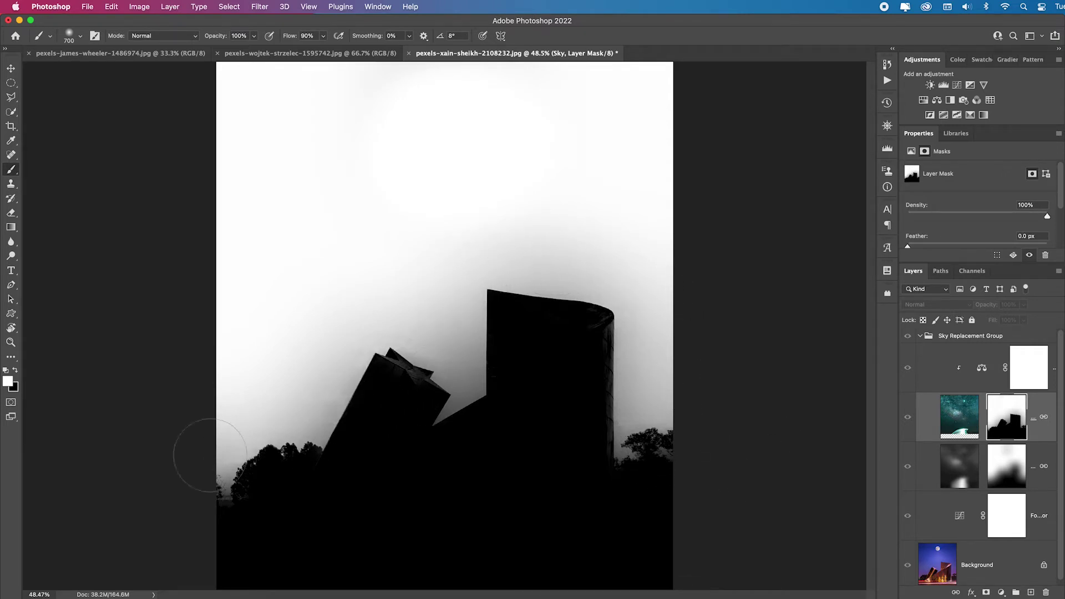
{"action": "left_click", "coordinate": [908, 339]}
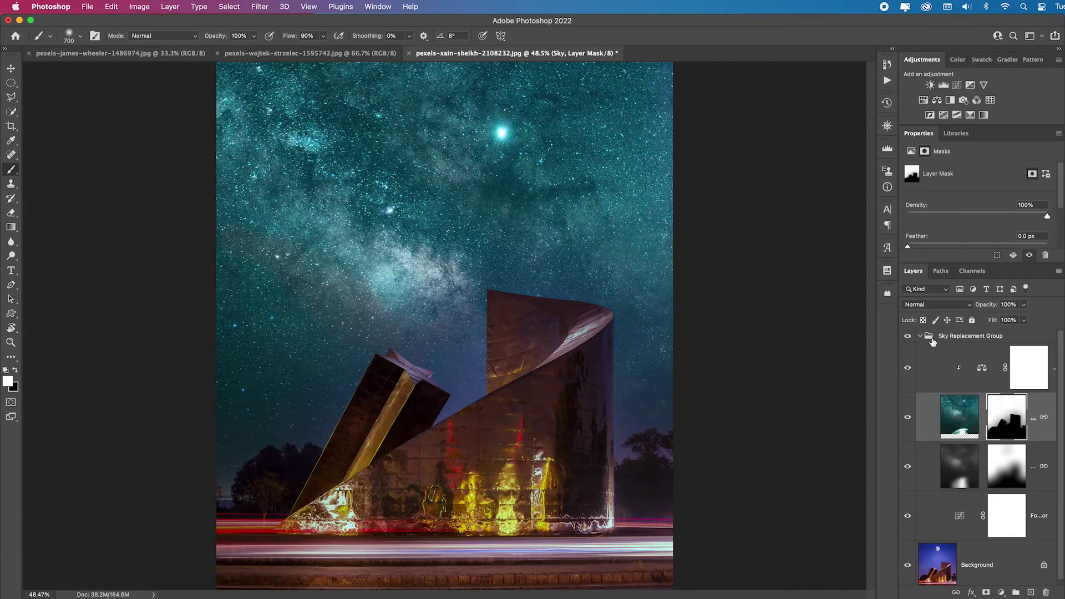
Step: Camera Raw the sky layer: Noise Reduction 45, Temperature -36 and Dehaze +76
{"action": "left_click", "coordinate": [965, 418]}
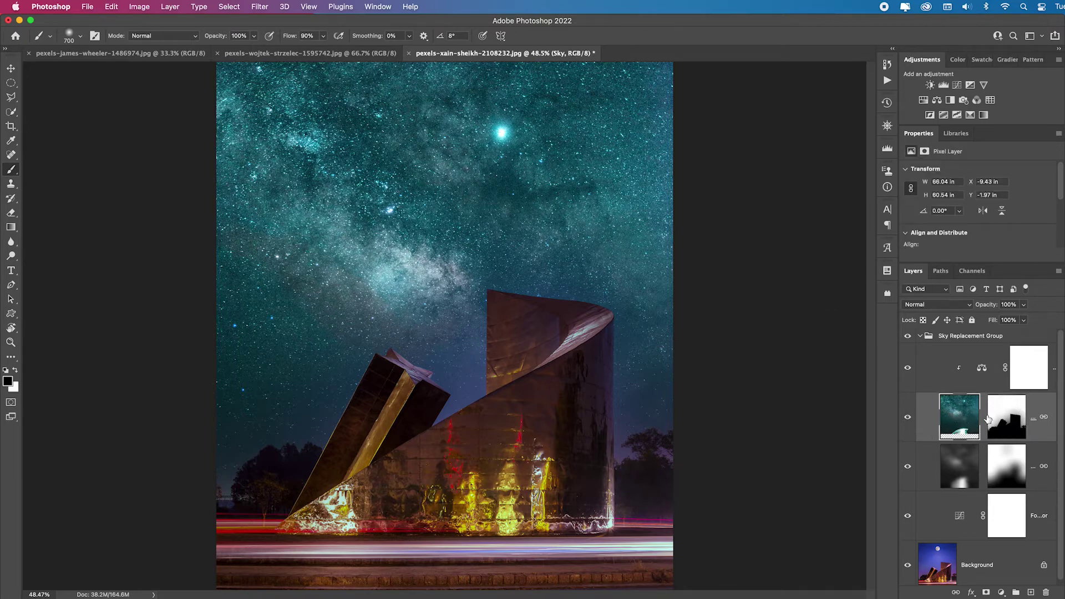
{"action": "left_click", "coordinate": [259, 7]}
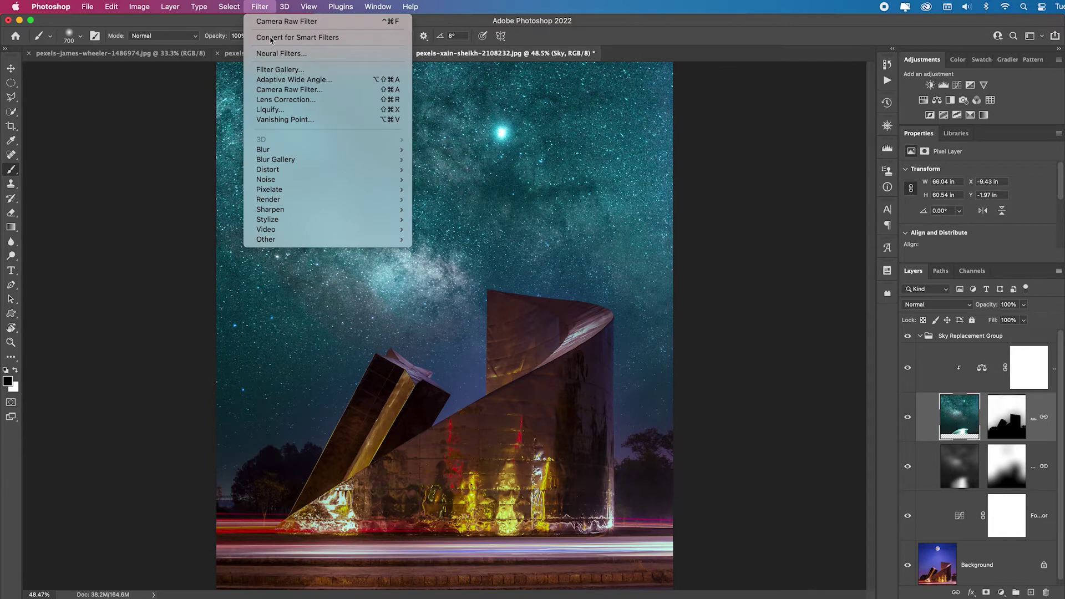
{"action": "left_click", "coordinate": [333, 90]}
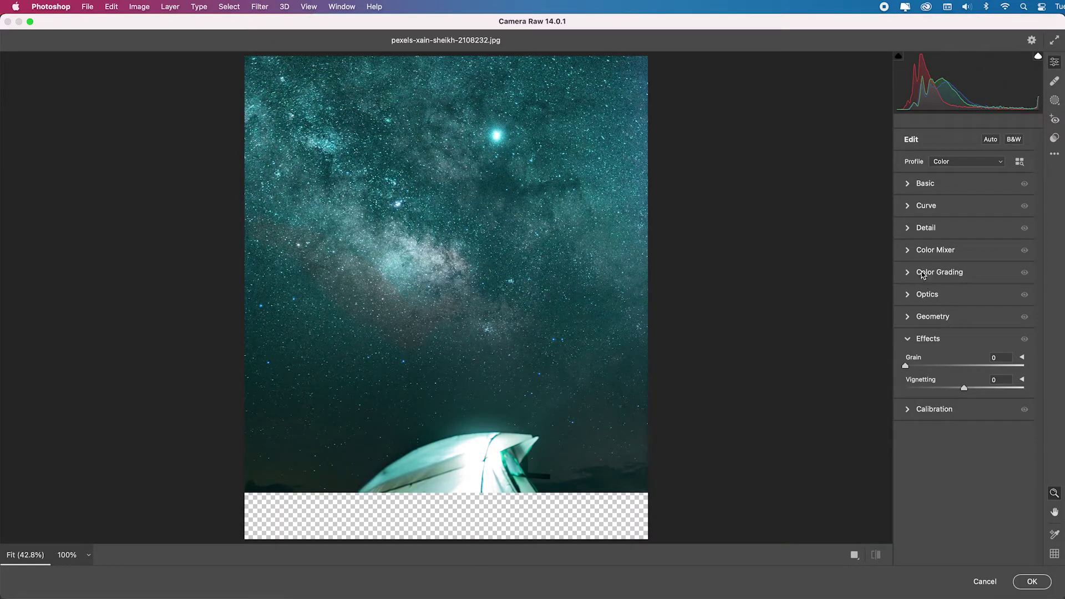
{"action": "left_click", "coordinate": [910, 232]}
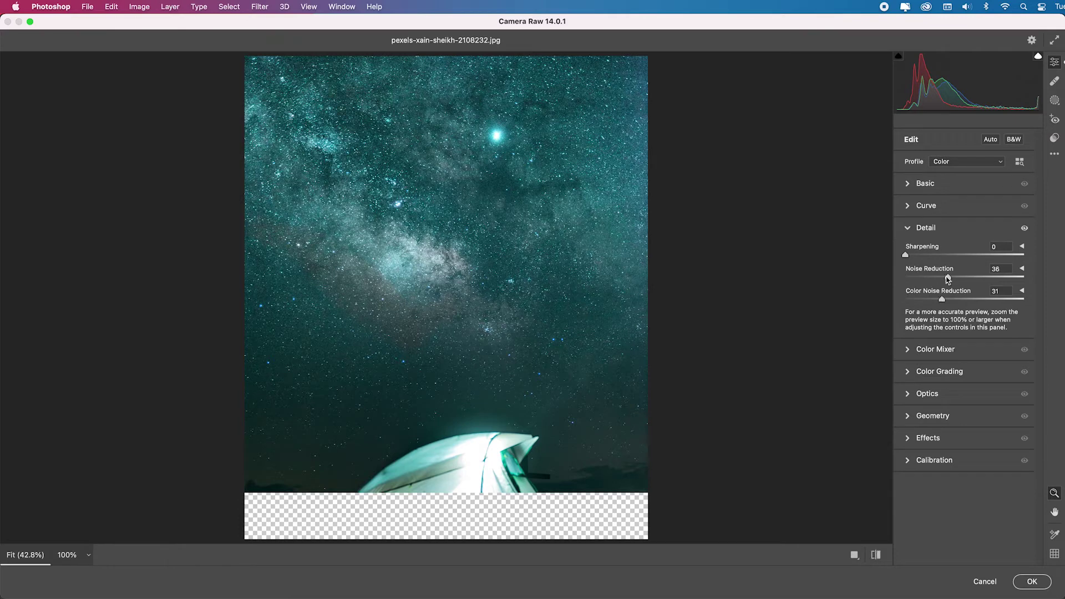
{"action": "left_click_drag", "start_coordinate": [947, 277], "coordinate": [958, 279]}
{"action": "left_click", "coordinate": [945, 186]}
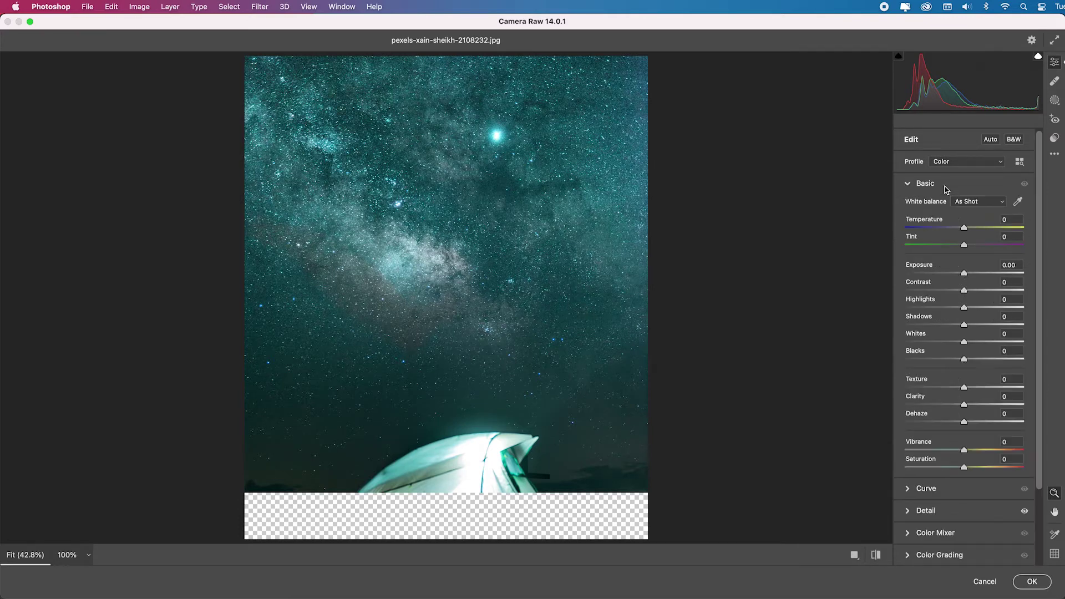
{"action": "left_click_drag", "start_coordinate": [953, 228], "coordinate": [943, 228]}
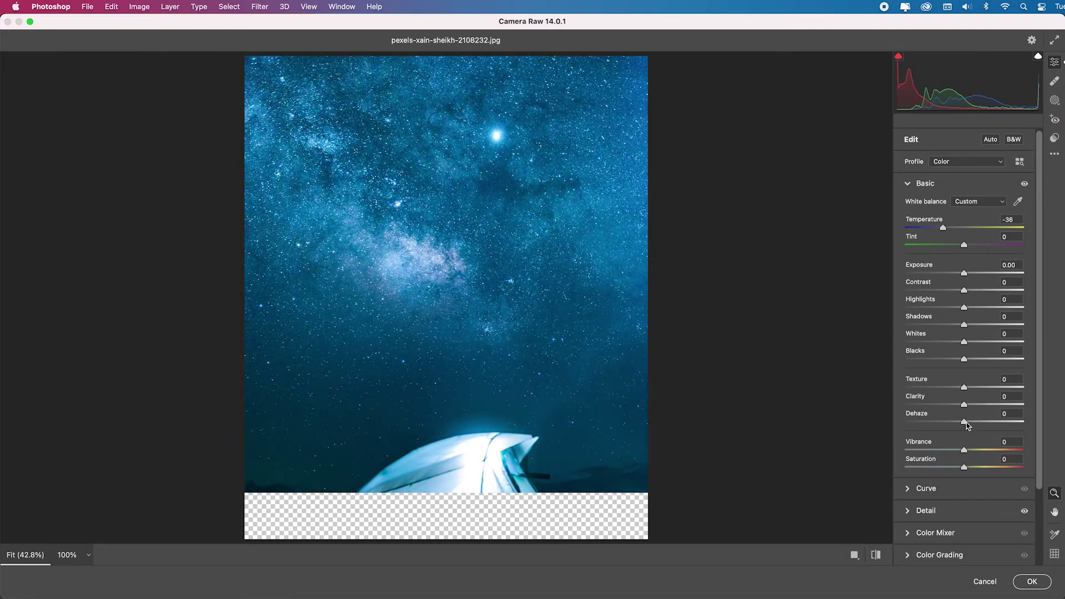
{"action": "left_click_drag", "start_coordinate": [965, 422], "coordinate": [993, 409]}
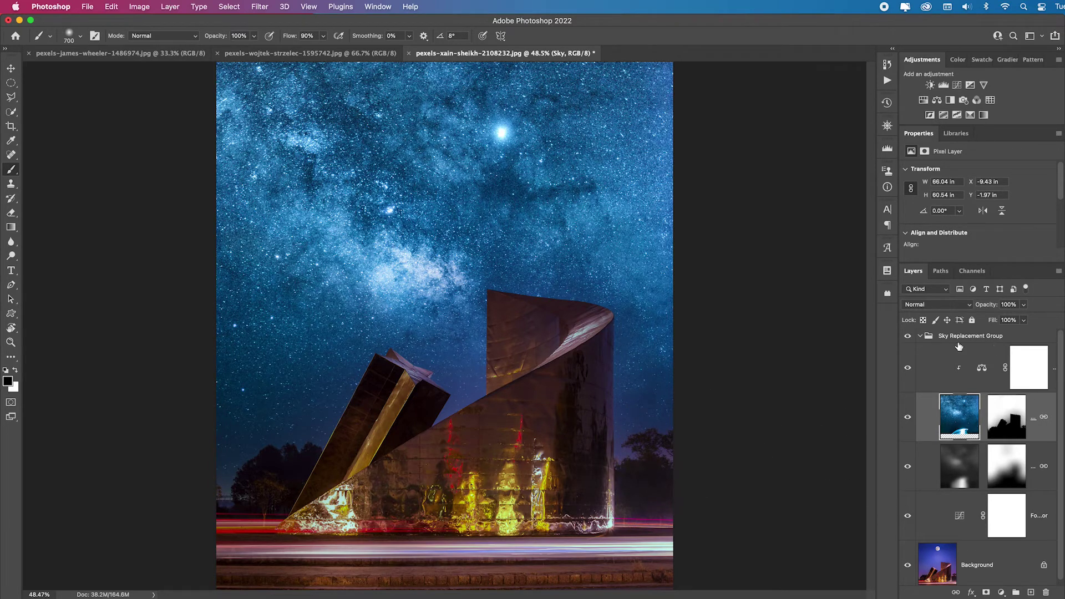
{"action": "left_click", "coordinate": [922, 336]}
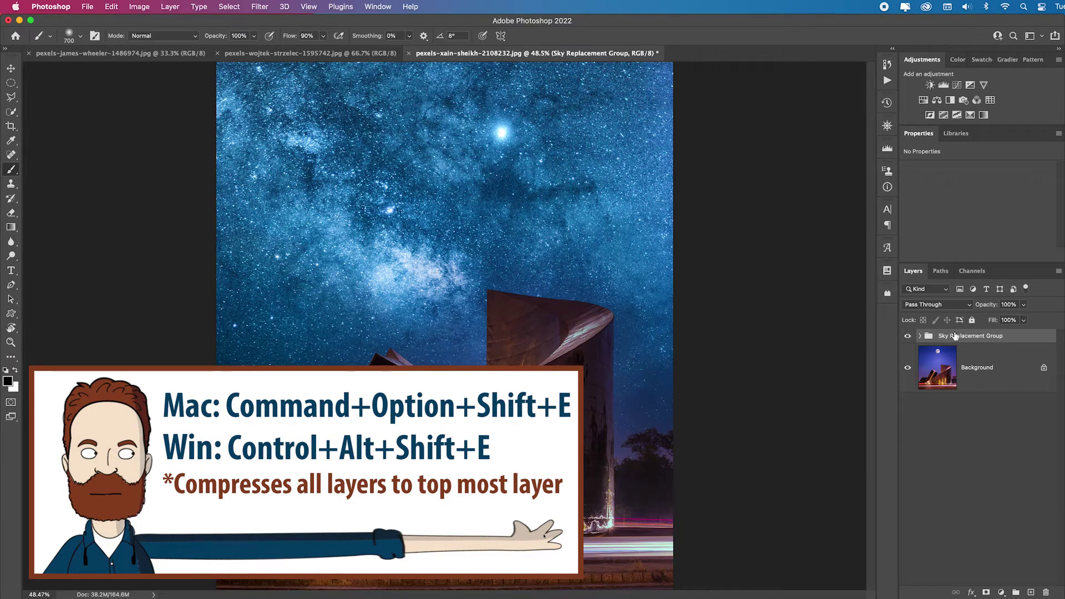
Step: Stamp visible layers into a new layer, duplicate it, and raise Exposure, Contrast, Clarity and Dehaze in Camera Raw
{"action": "key", "text": "super+alt+shift+e"}
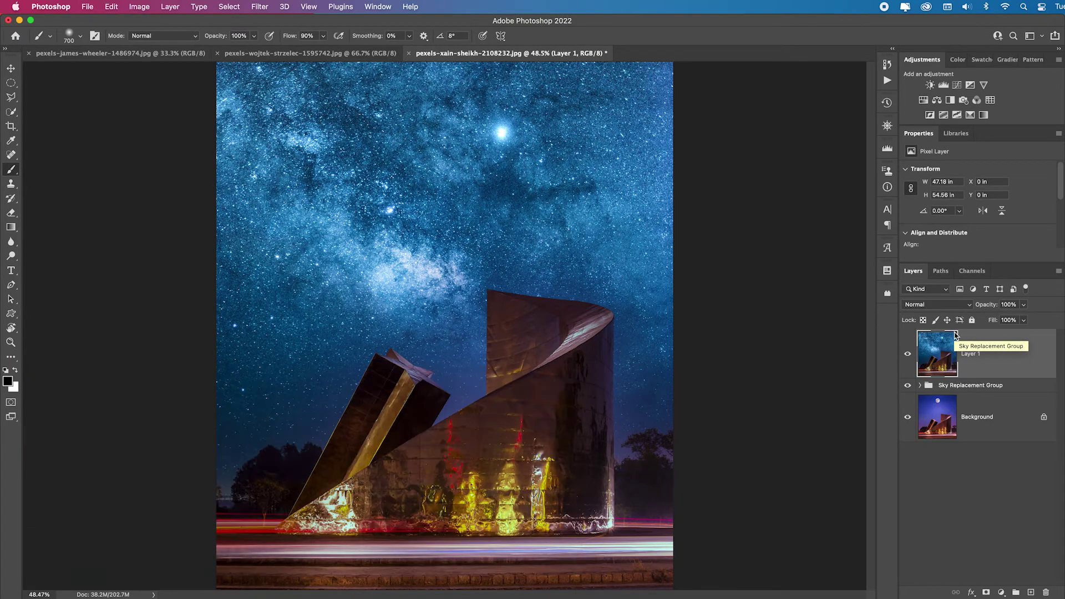
{"action": "key", "text": "super+j"}
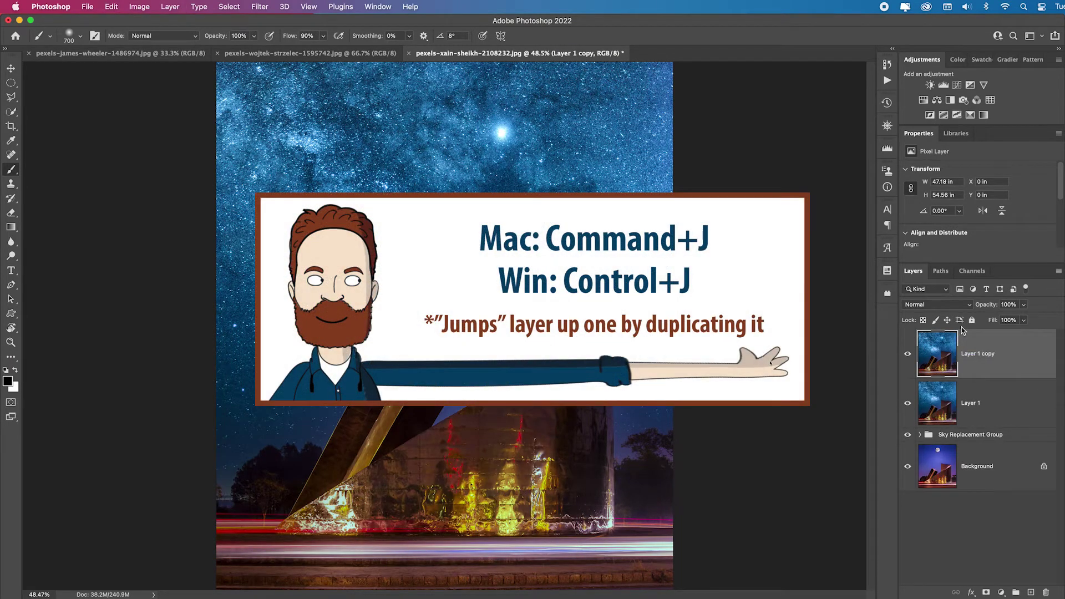
{"action": "left_click", "coordinate": [261, 7]}
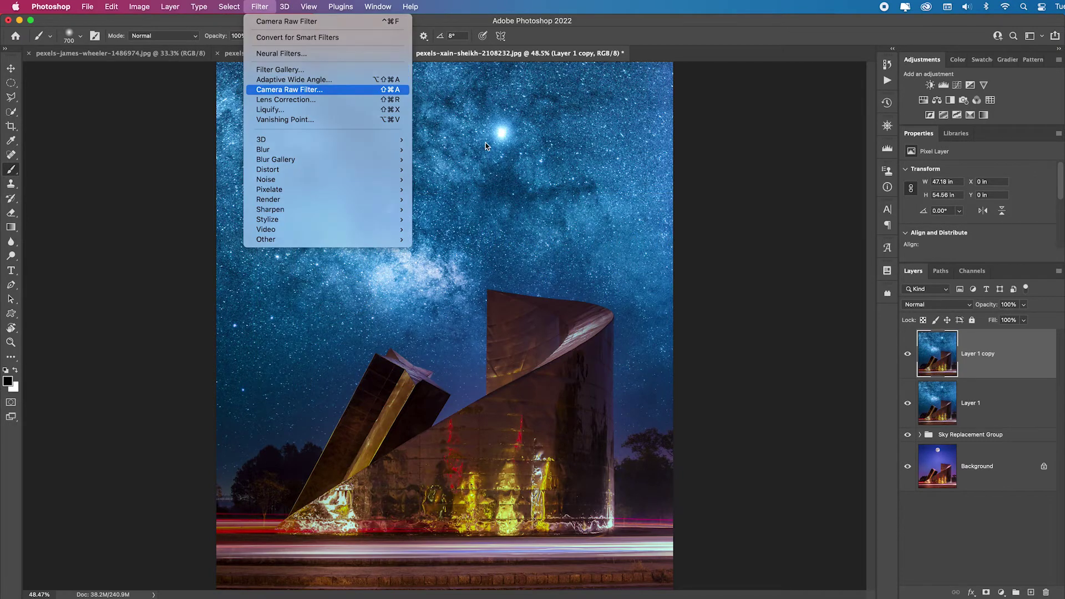
{"action": "key", "text": "Return"}
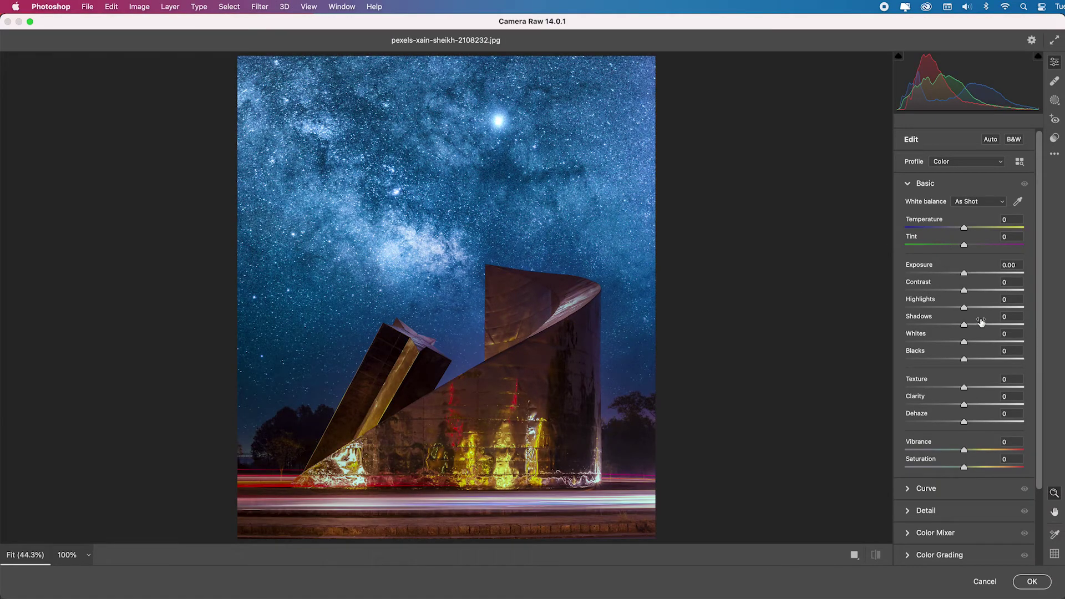
{"action": "left_click_drag", "start_coordinate": [965, 274], "coordinate": [975, 325]}
{"action": "left_click_drag", "start_coordinate": [964, 404], "coordinate": [975, 451]}
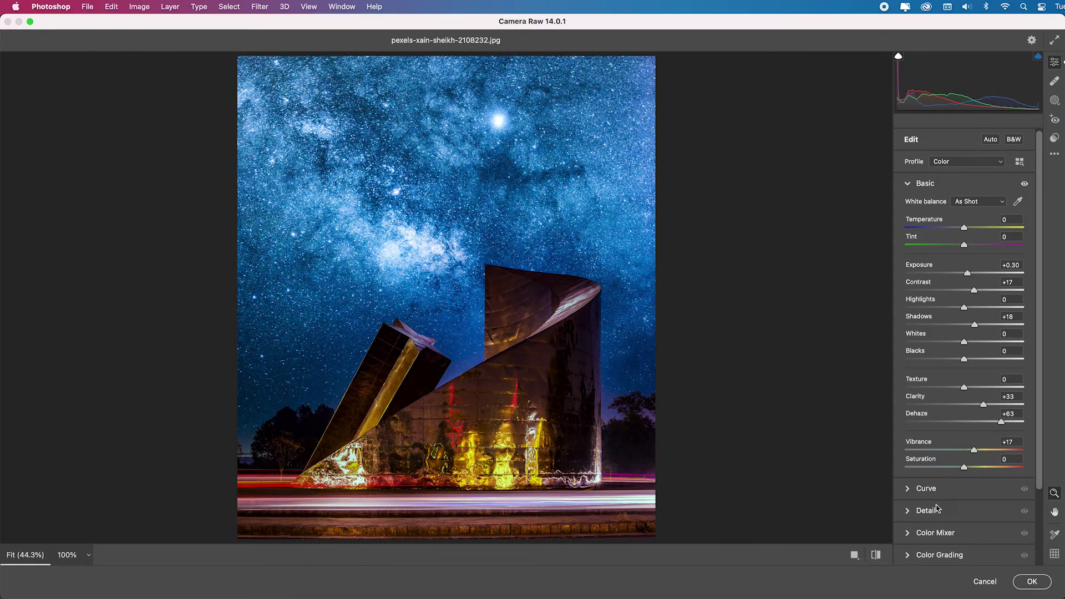
Step: Add a -44 vignette, fine-tune Clarity, and apply the Camera Raw grade
{"action": "scroll", "coordinate": [937, 508], "scroll_direction": "down", "scroll_amount": 5}
{"action": "left_click", "coordinate": [913, 530]}
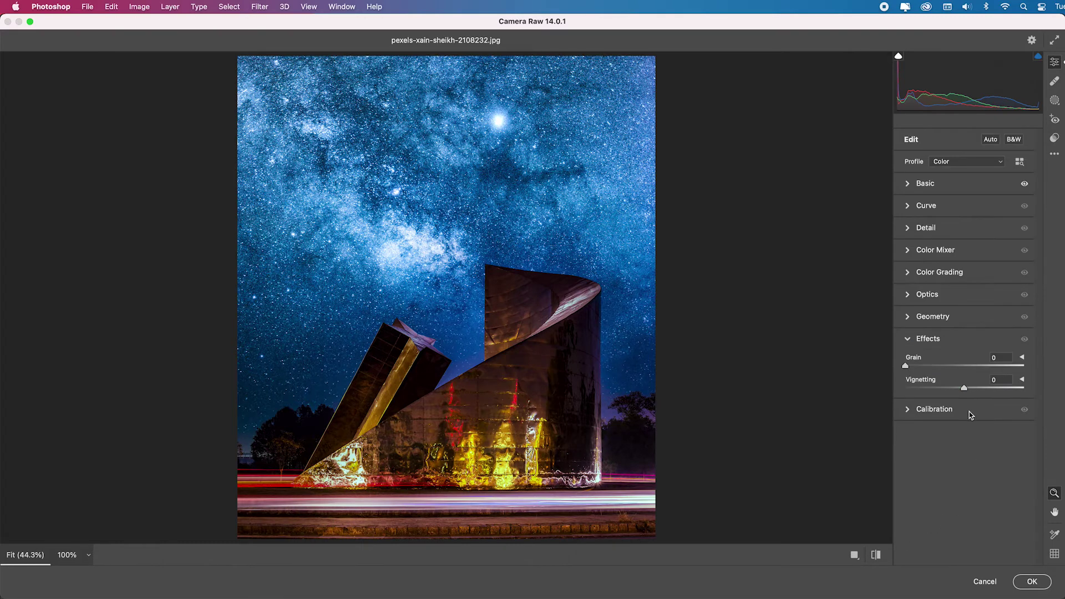
{"action": "left_click_drag", "start_coordinate": [965, 390], "coordinate": [955, 391]}
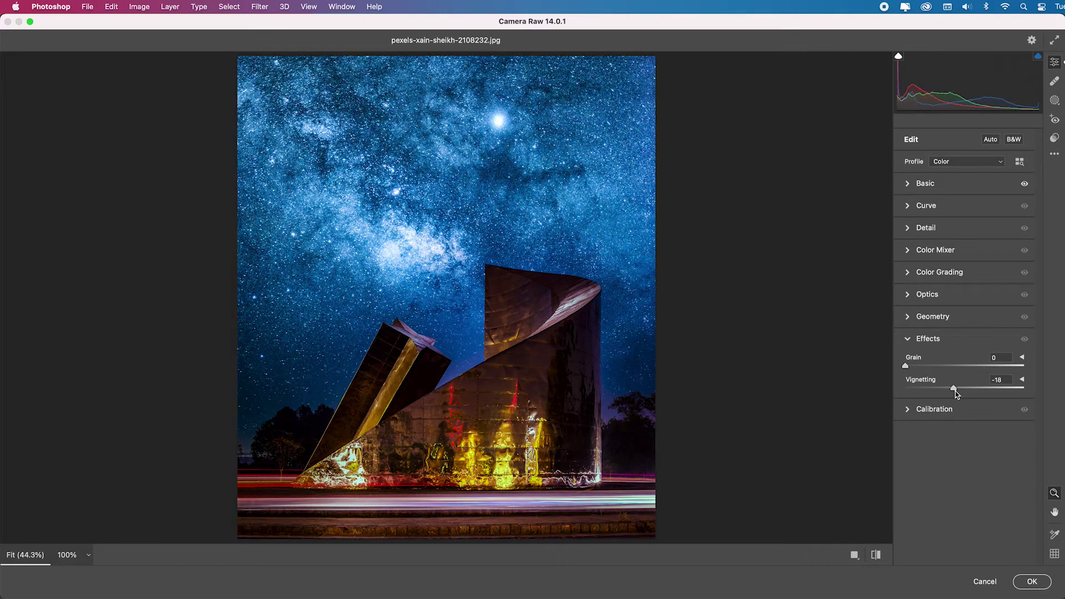
{"action": "left_click", "coordinate": [912, 184]}
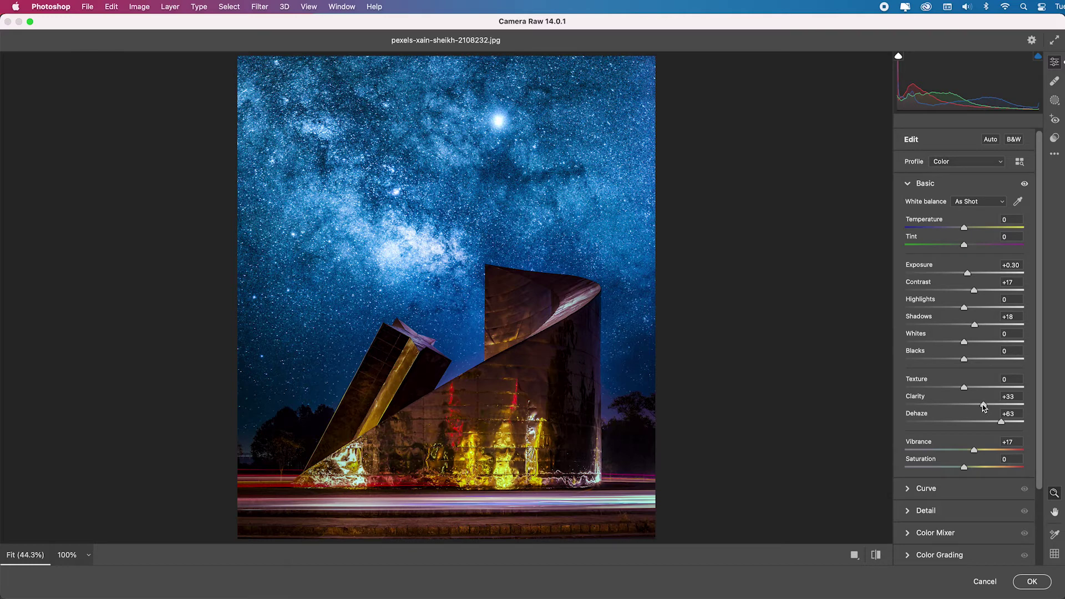
{"action": "left_click_drag", "start_coordinate": [984, 407], "coordinate": [974, 408]}
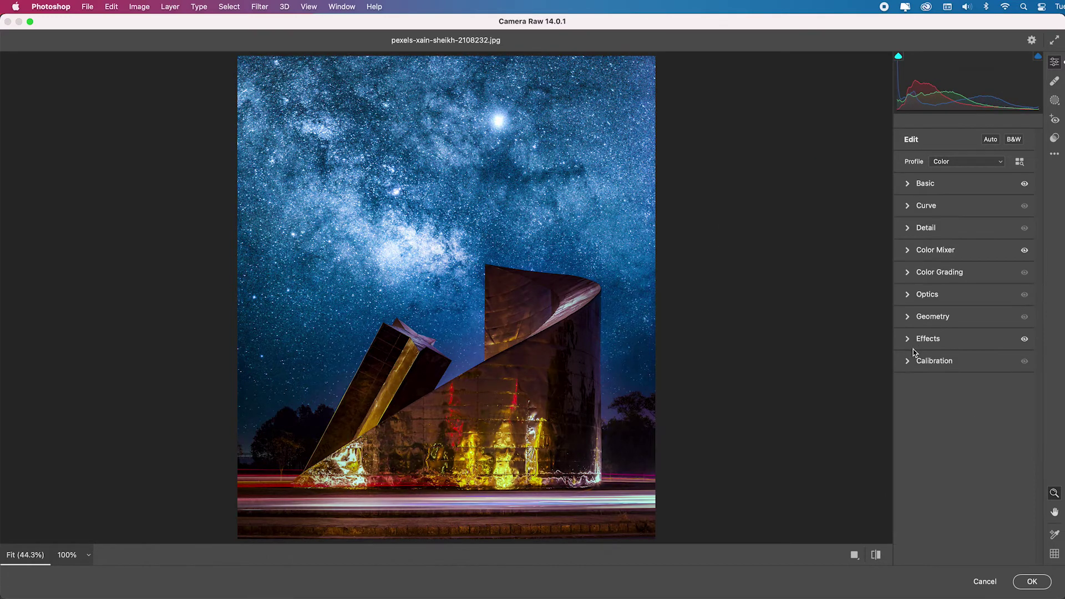
{"action": "left_click", "coordinate": [908, 341]}
{"action": "left_click_drag", "start_coordinate": [953, 391], "coordinate": [938, 391]}
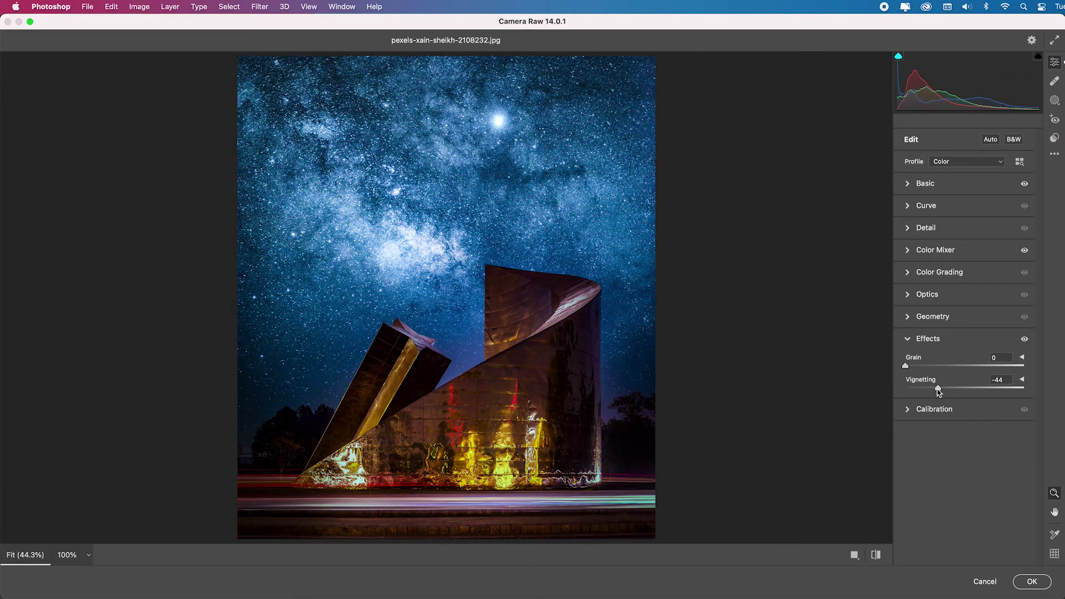
{"action": "left_click", "coordinate": [1030, 582]}
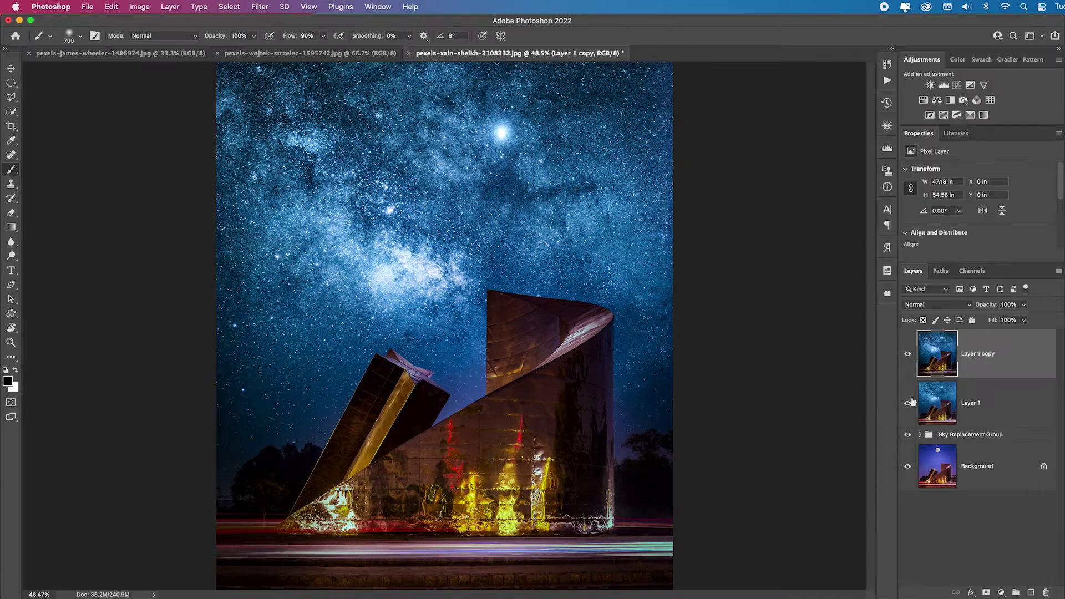
{"action": "left_click", "coordinate": [908, 357]}
Step: Duplicate Layer 1 copy and add a Hue/Saturation adjustment layer at Hue -147
{"action": "left_click", "coordinate": [908, 357]}
{"action": "key", "text": "super+j"}
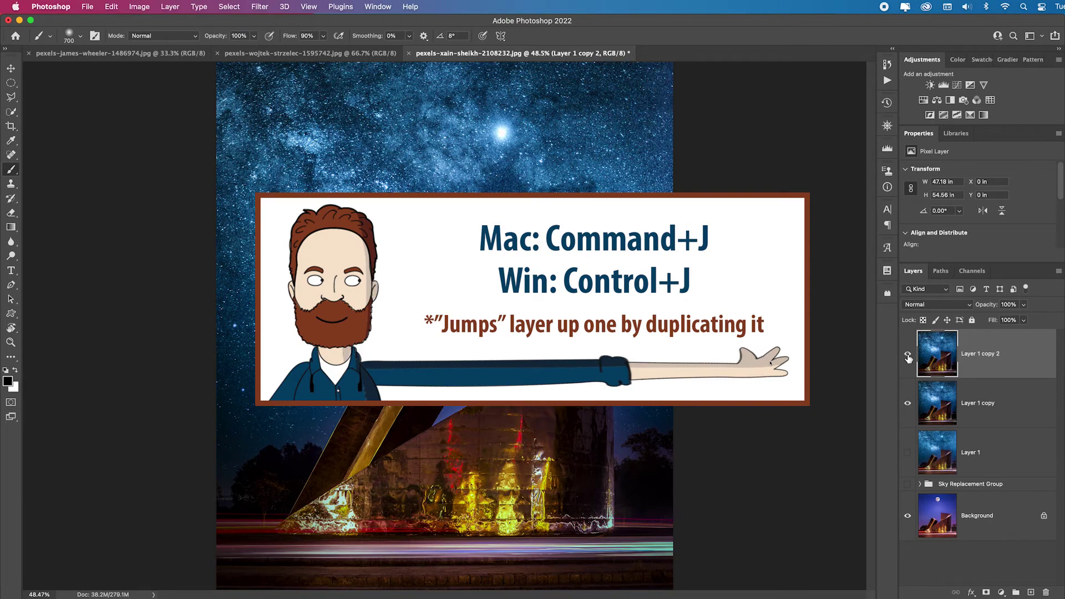
{"action": "left_click", "coordinate": [924, 100]}
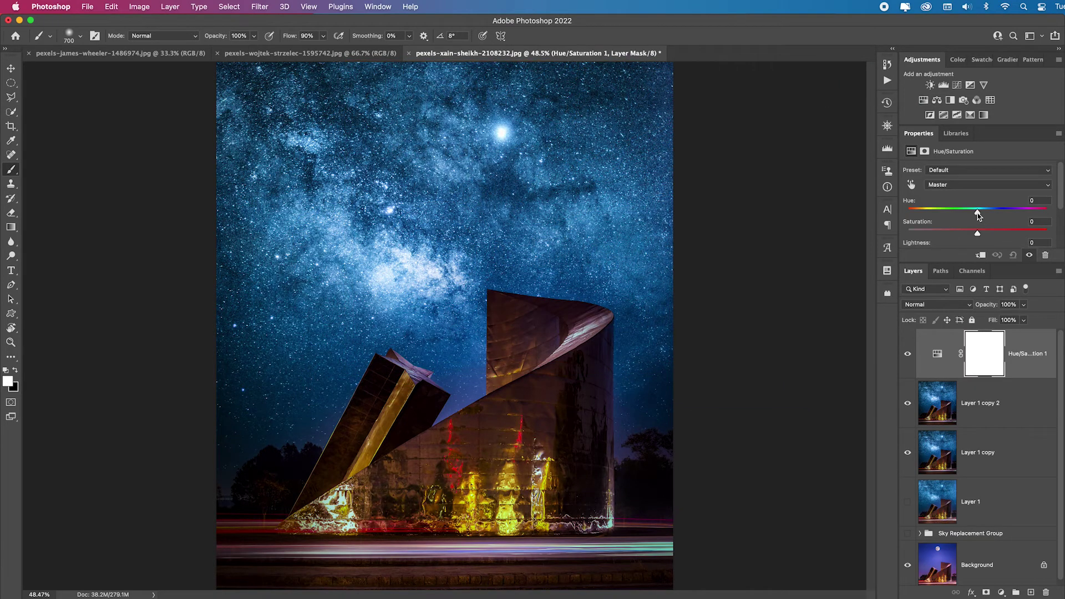
{"action": "left_click_drag", "start_coordinate": [977, 215], "coordinate": [917, 224]}
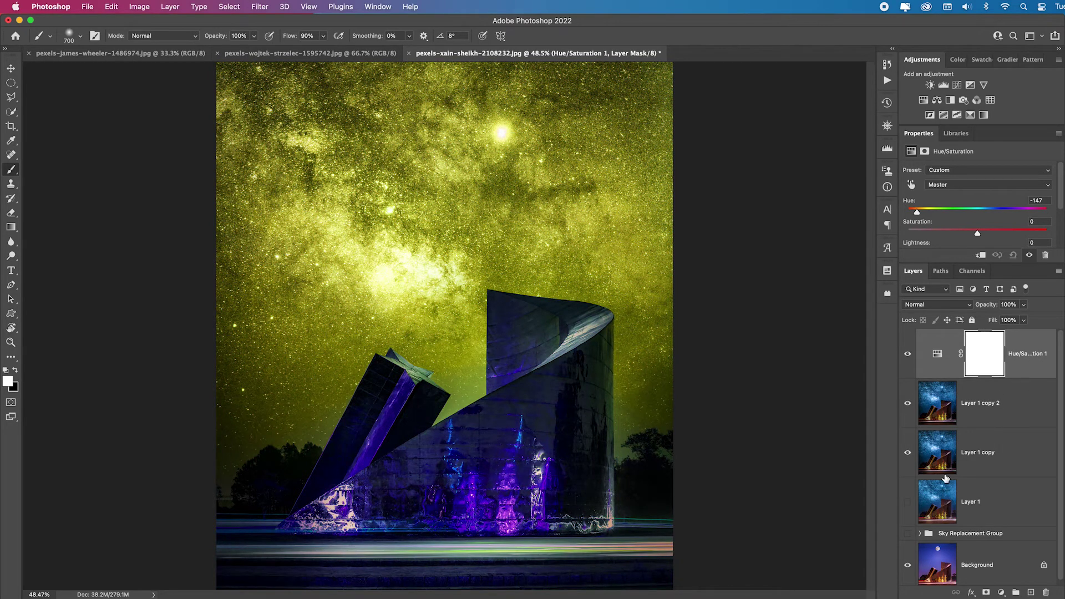
Step: Show only the Background layer and box-select the building and road with Object Selection
{"action": "left_click", "coordinate": [907, 566], "text": "alt"}
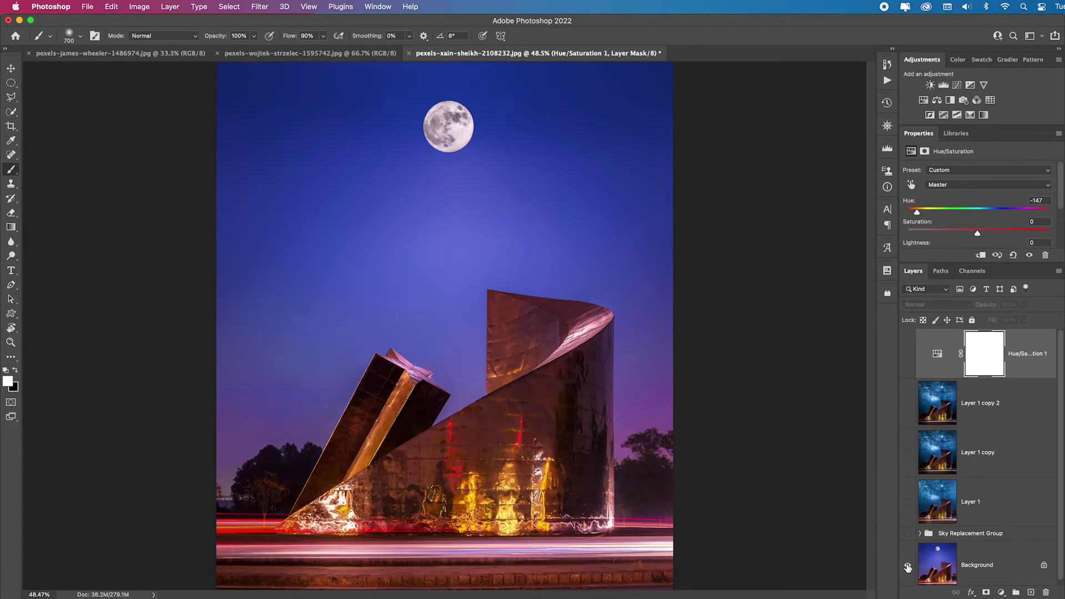
{"action": "left_click", "coordinate": [16, 111]}
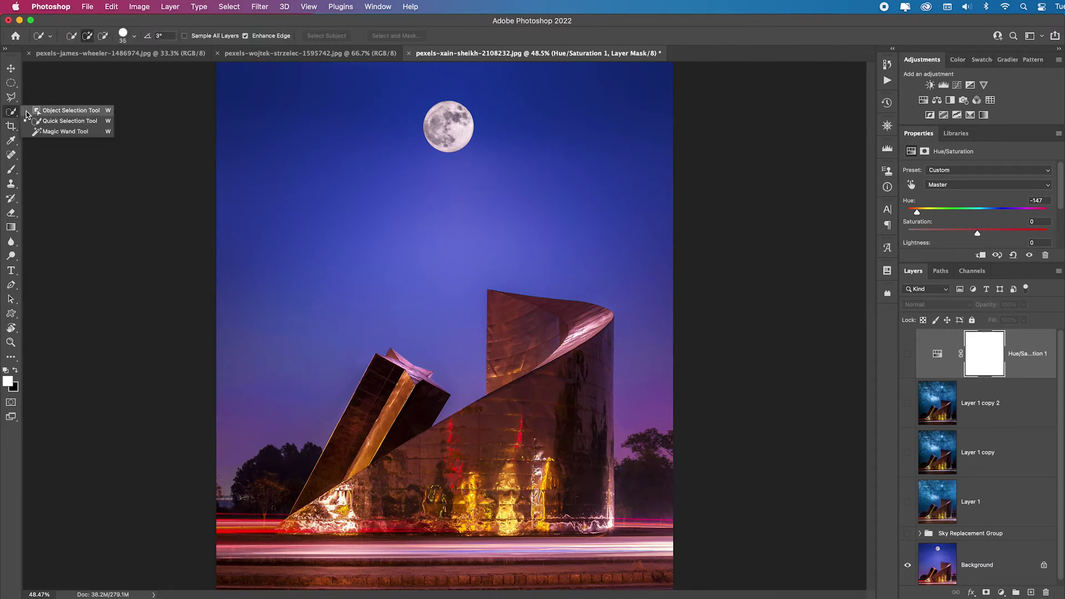
{"action": "left_click", "coordinate": [75, 111]}
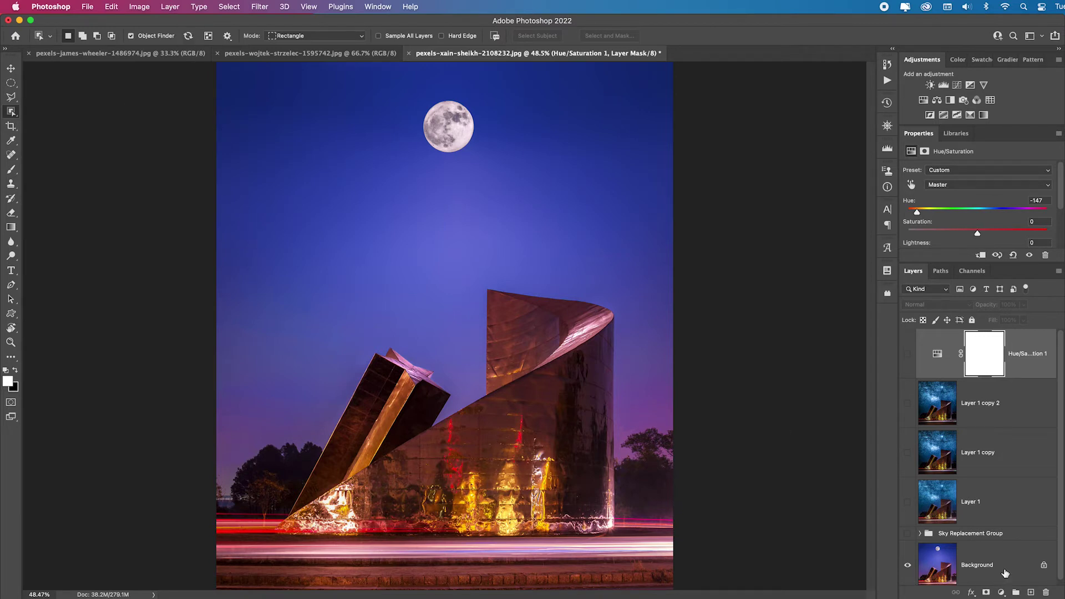
{"action": "left_click", "coordinate": [1005, 572]}
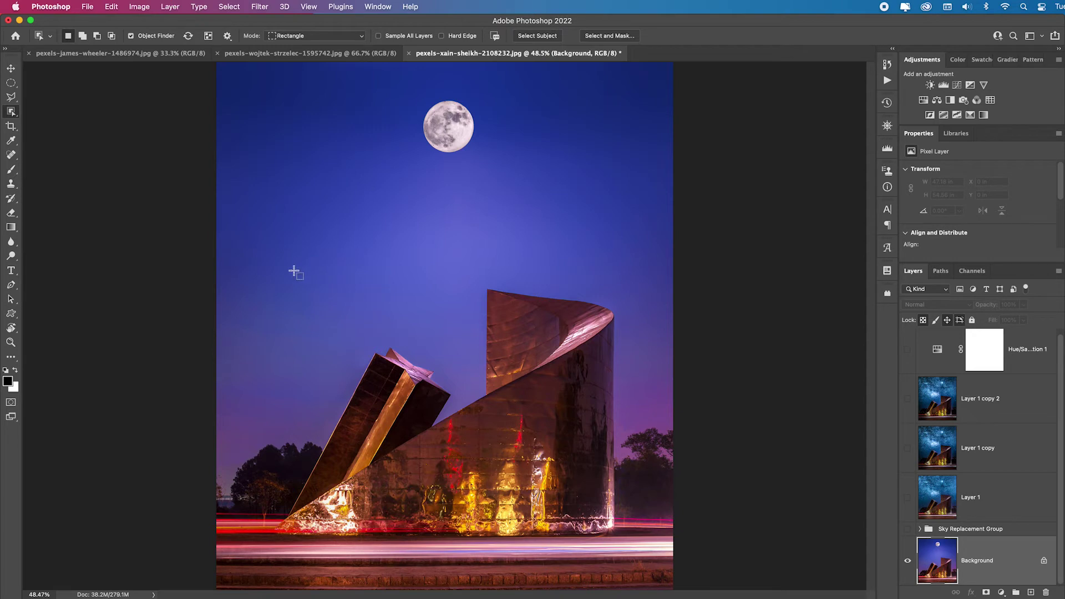
{"action": "left_click_drag", "start_coordinate": [177, 256], "coordinate": [753, 596]}
Step: Add the missed bottom sliver with Quick Selection and output it as a New Layer with Layer Mask
{"action": "key", "text": "shift+w"}
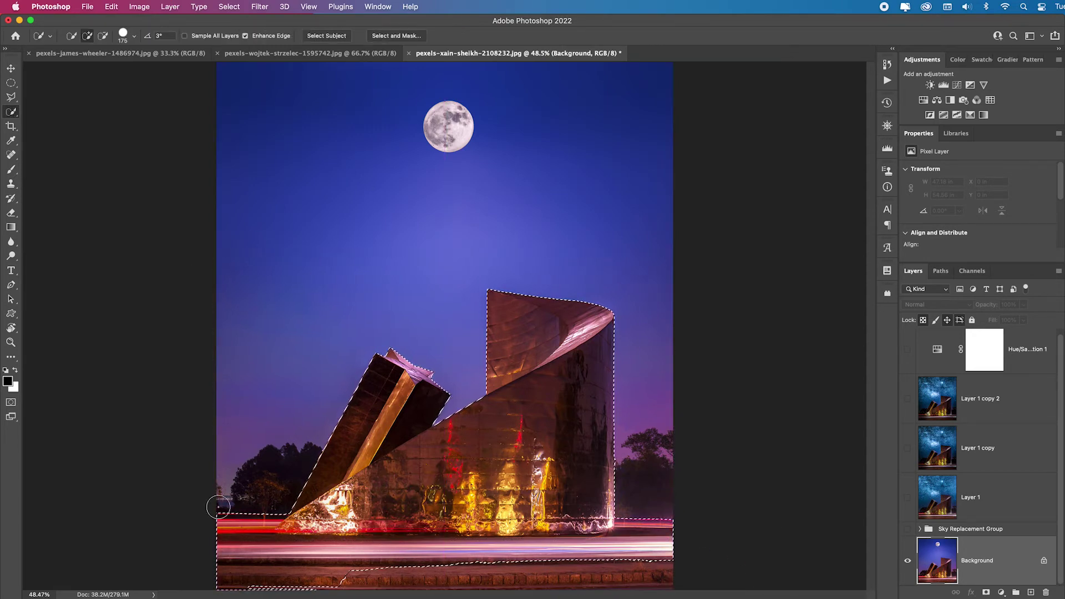
{"action": "mouse_move", "coordinate": [209, 560]}
{"action": "left_mouse_down"}
{"action": "mouse_move", "coordinate": [363, 587]}
{"action": "mouse_move", "coordinate": [707, 574]}
{"action": "left_mouse_up"}
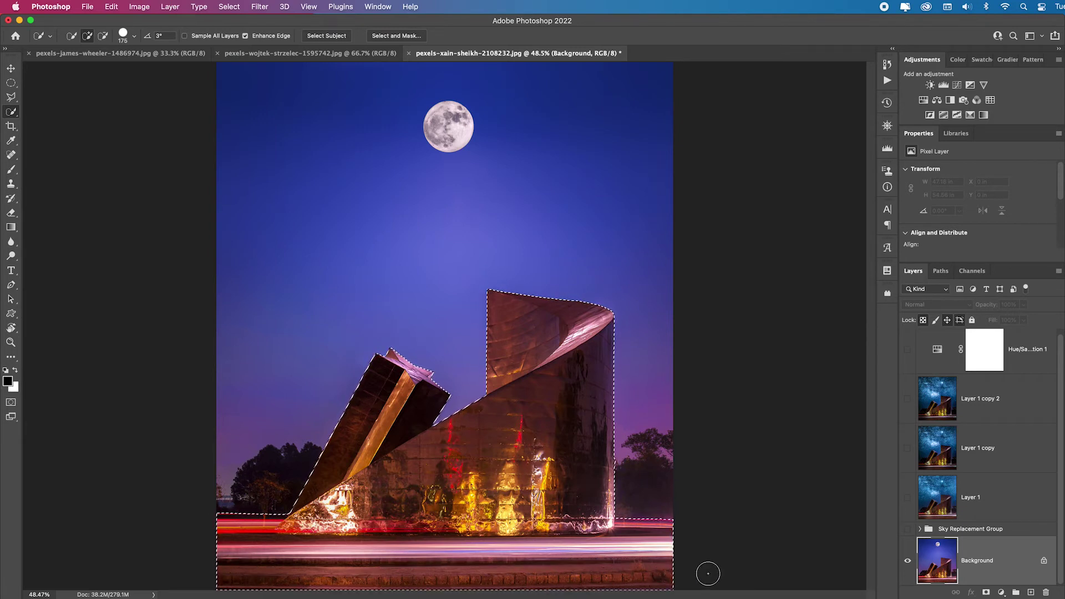
{"action": "key", "text": "alt+super+r"}
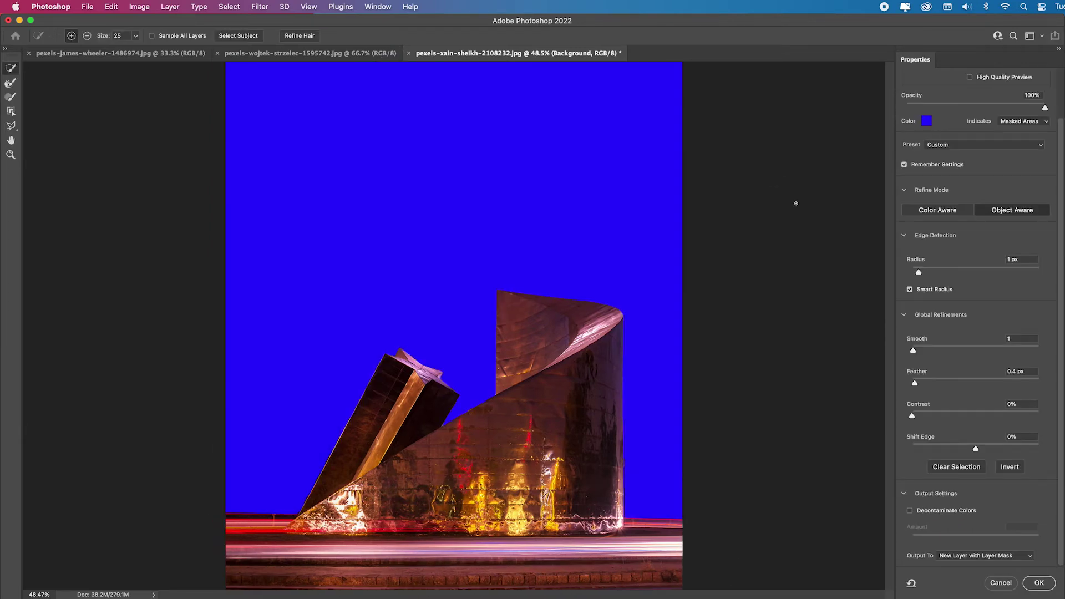
{"action": "left_click", "coordinate": [1039, 582]}
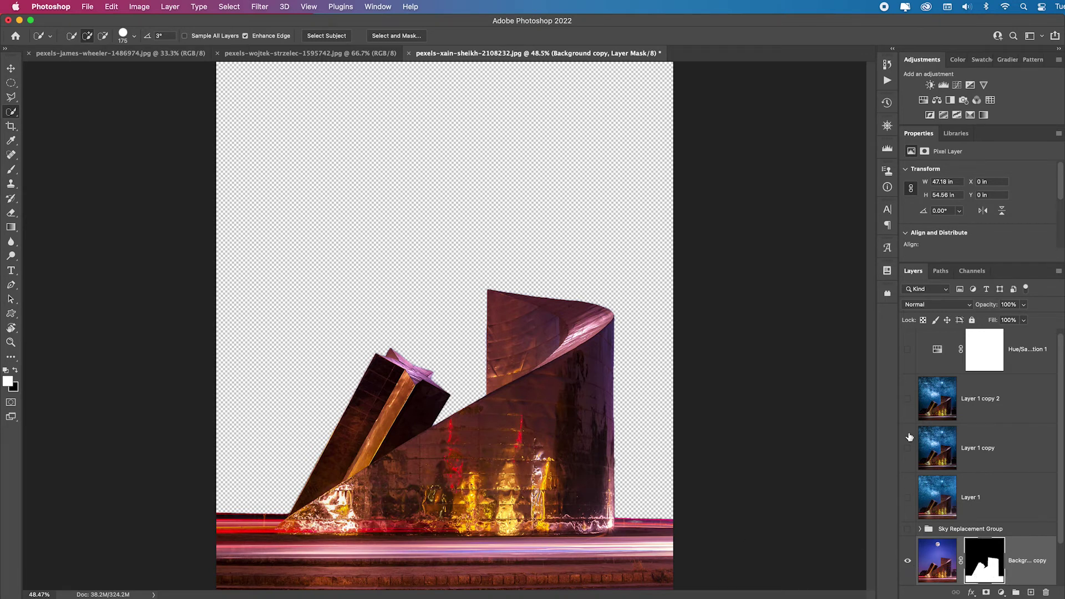
Step: Copy the building mask onto the Hue/Saturation layer and set its Hue to -37
{"action": "left_click", "coordinate": [908, 350]}
{"action": "left_click", "coordinate": [908, 399]}
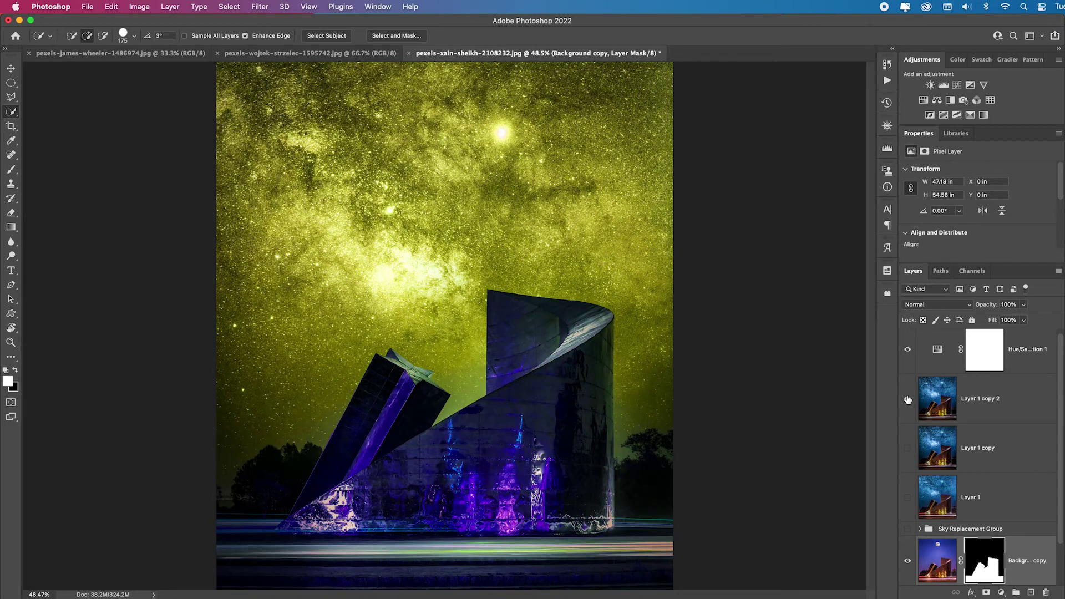
{"action": "left_click", "coordinate": [992, 561]}
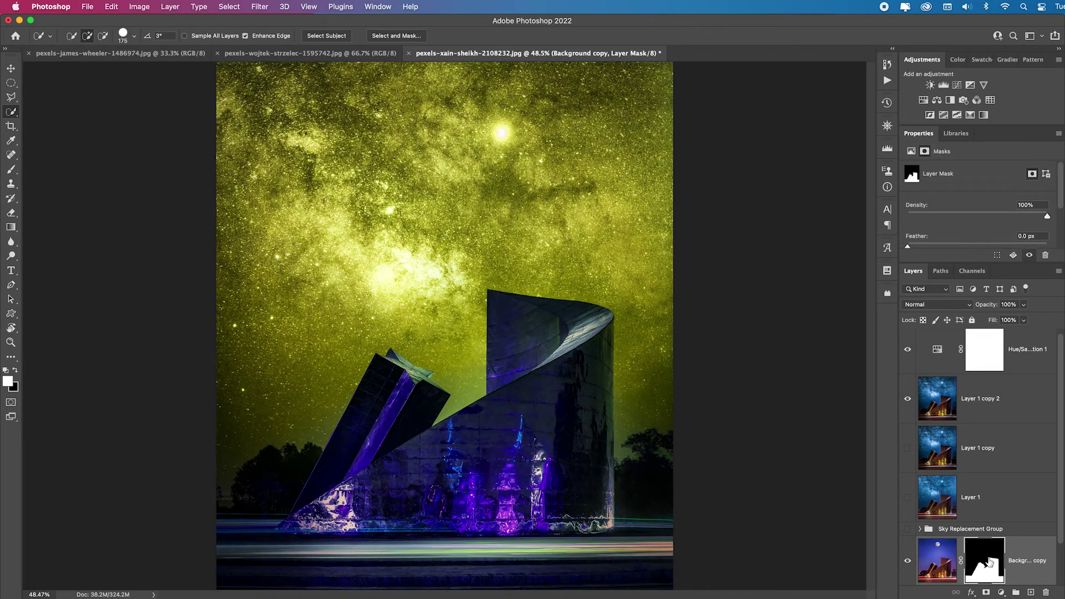
{"action": "left_click_drag", "start_coordinate": [991, 562], "coordinate": [987, 356]}
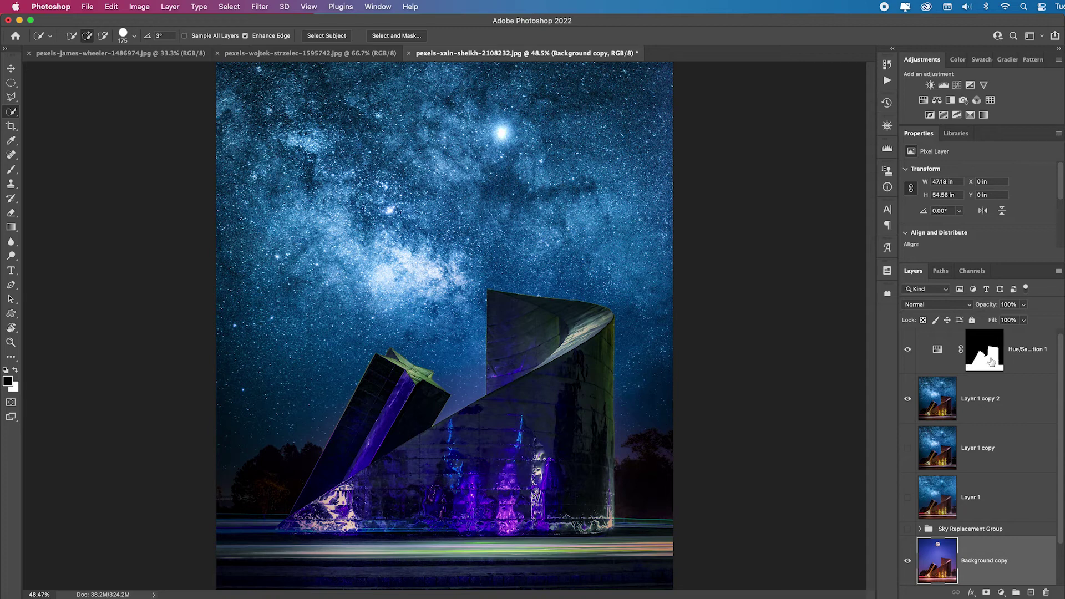
{"action": "left_click", "coordinate": [938, 350]}
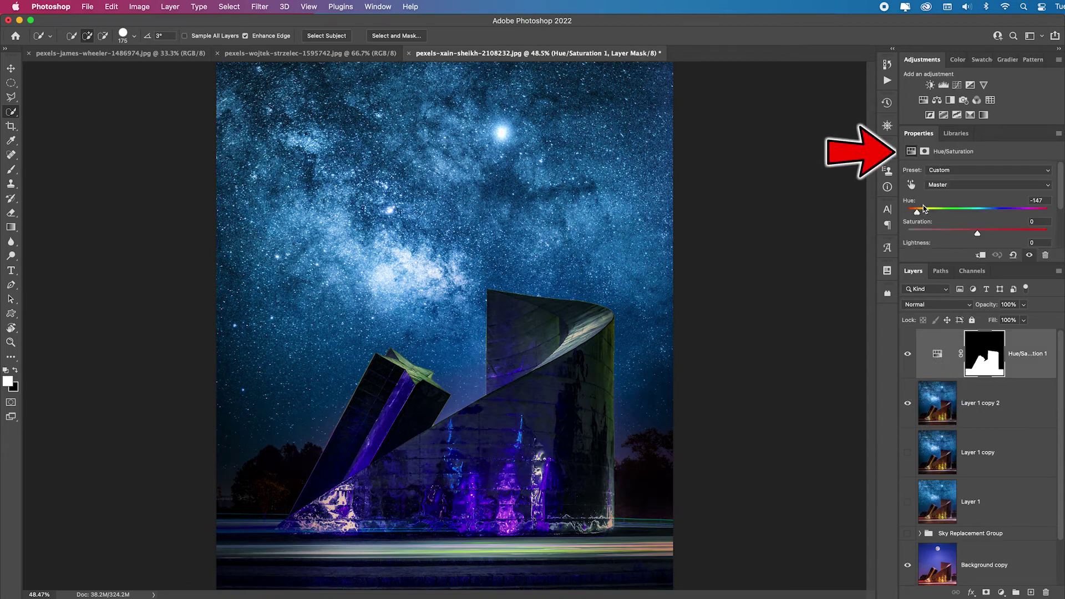
{"action": "mouse_move", "coordinate": [917, 213]}
{"action": "left_mouse_down"}
{"action": "mouse_move", "coordinate": [1062, 220]}
{"action": "mouse_move", "coordinate": [876, 228]}
{"action": "mouse_move", "coordinate": [1048, 225]}
{"action": "mouse_move", "coordinate": [953, 228]}
{"action": "left_mouse_up"}
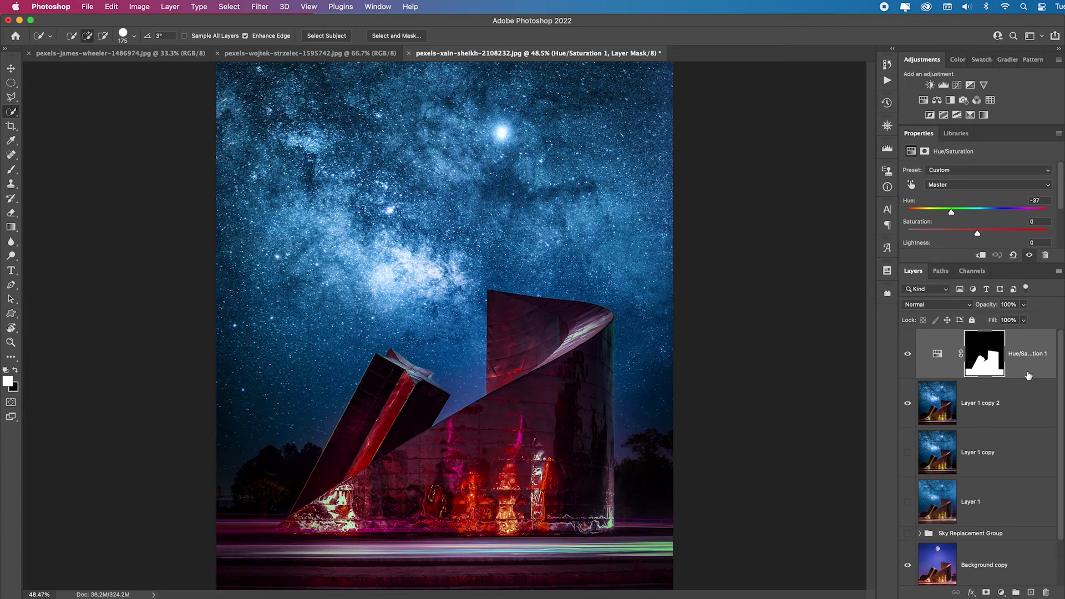
Step: Stamp visible layers into Layer 2 and Camera Raw it: Saturation -21, Dehaze +39, Exposure +0.70
{"action": "key", "text": "alt+shift+super+e"}
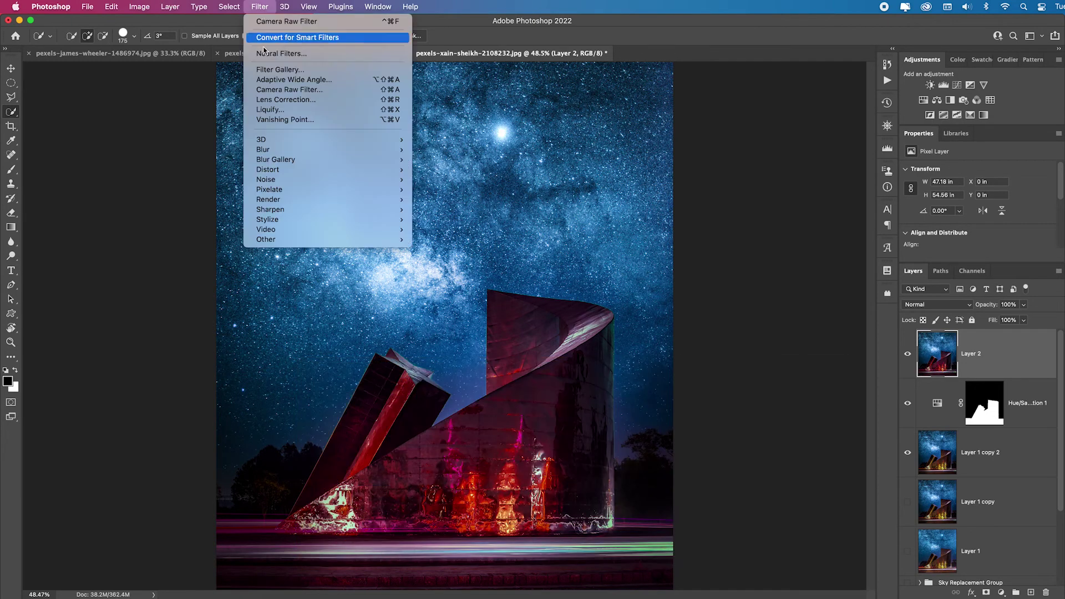
{"action": "left_click", "coordinate": [294, 94]}
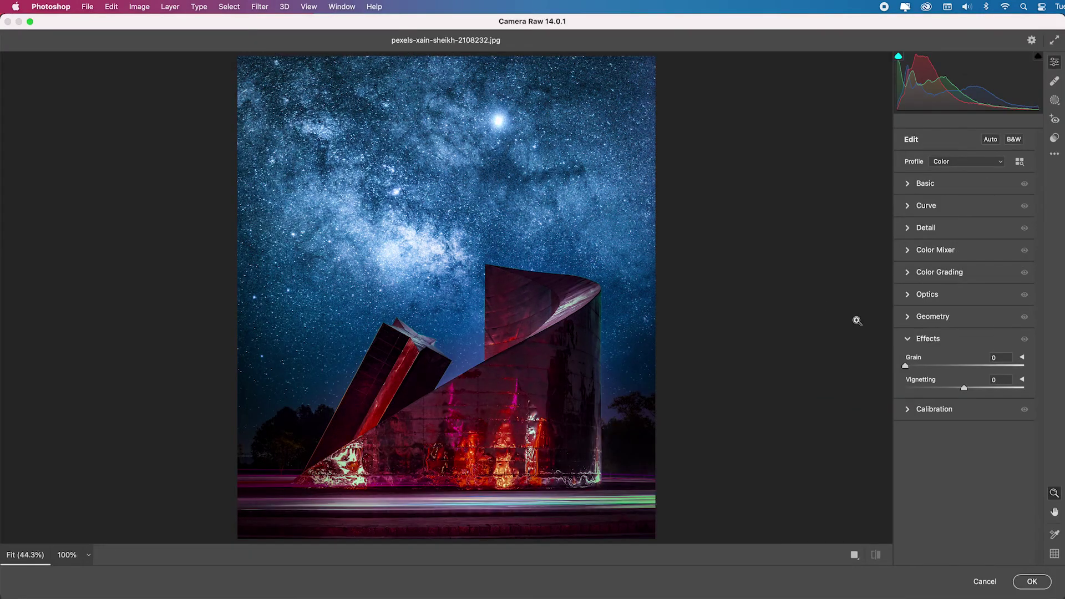
{"action": "left_click", "coordinate": [924, 185]}
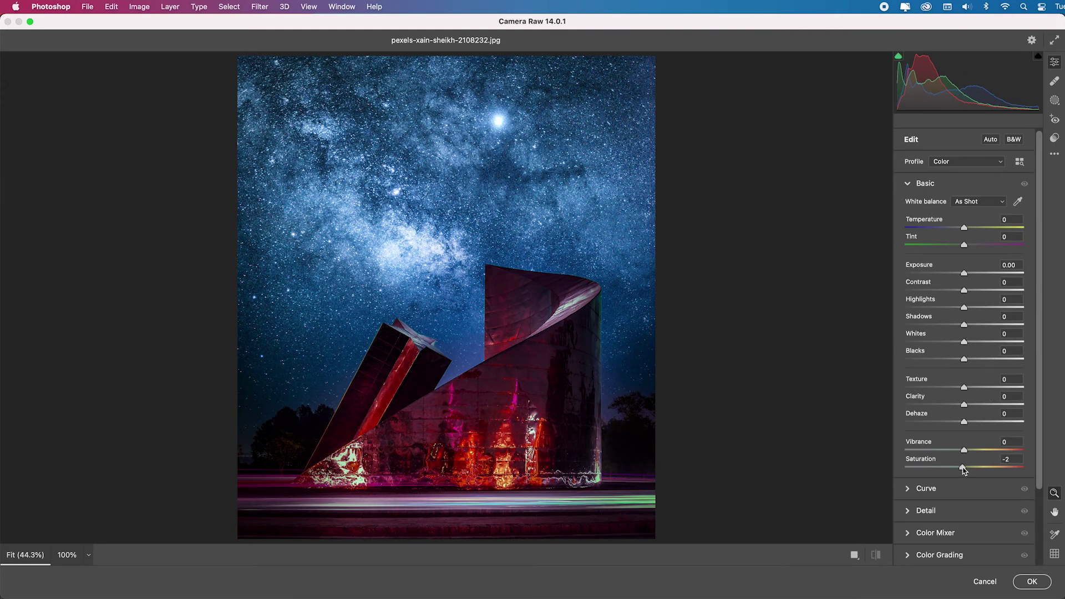
{"action": "left_click_drag", "start_coordinate": [963, 469], "coordinate": [954, 471]}
{"action": "scroll", "coordinate": [987, 319], "scroll_direction": "down", "scroll_amount": 3}
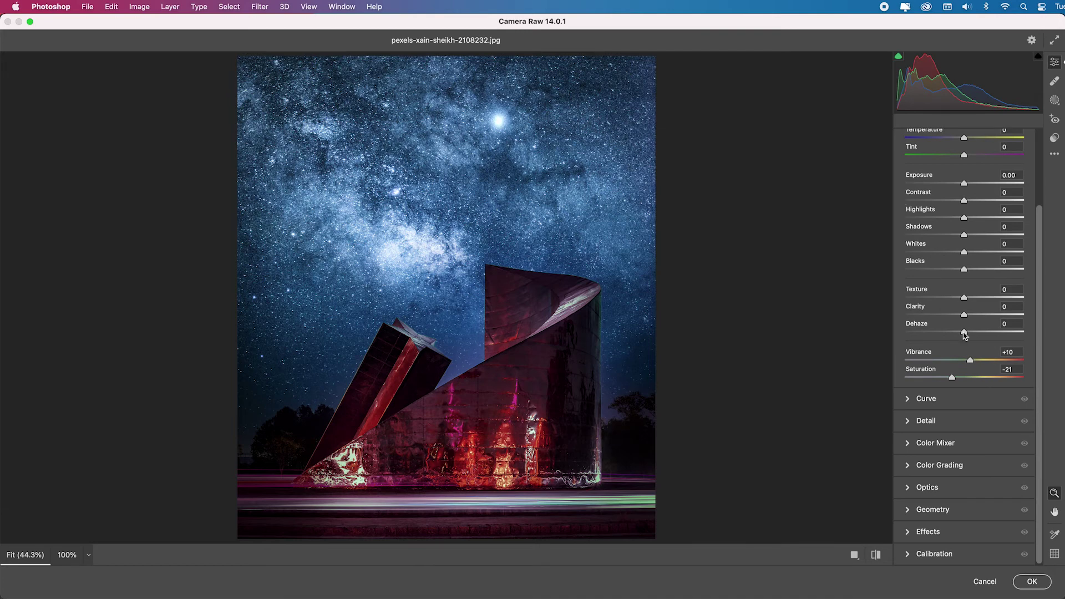
{"action": "left_click_drag", "start_coordinate": [979, 334], "coordinate": [979, 315]}
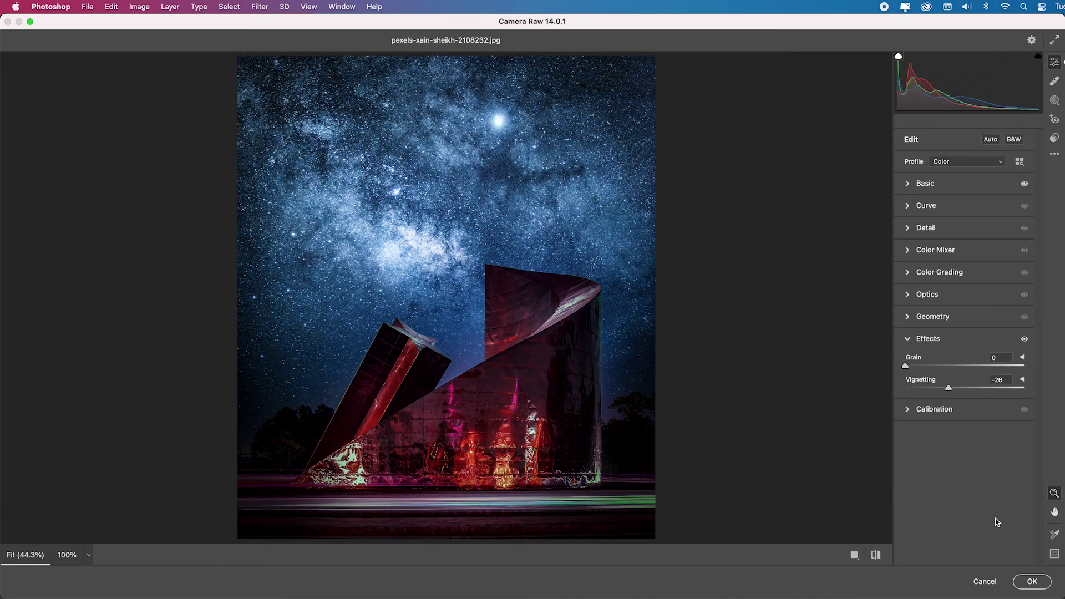
{"action": "left_click", "coordinate": [924, 185]}
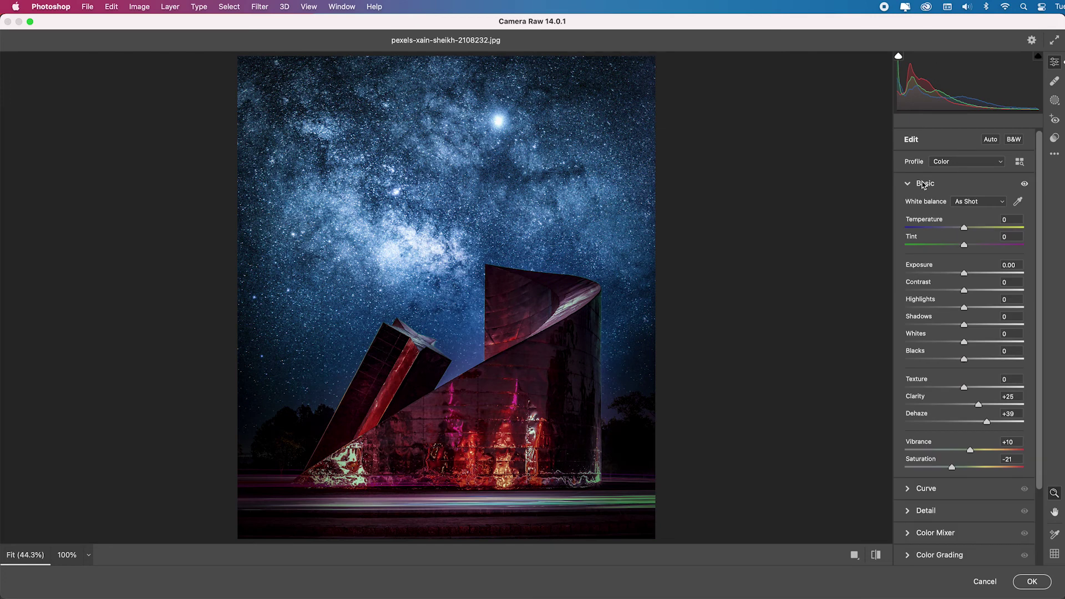
{"action": "left_click_drag", "start_coordinate": [966, 276], "coordinate": [971, 275]}
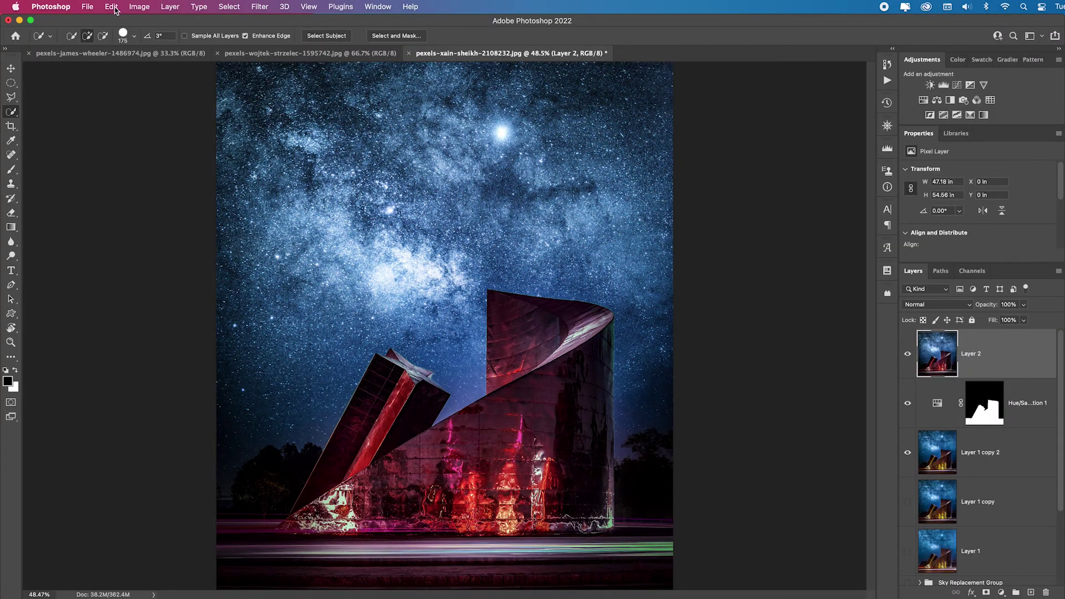
Step: Fade the Camera Raw filter to 59% opacity
{"action": "left_click", "coordinate": [112, 6]}
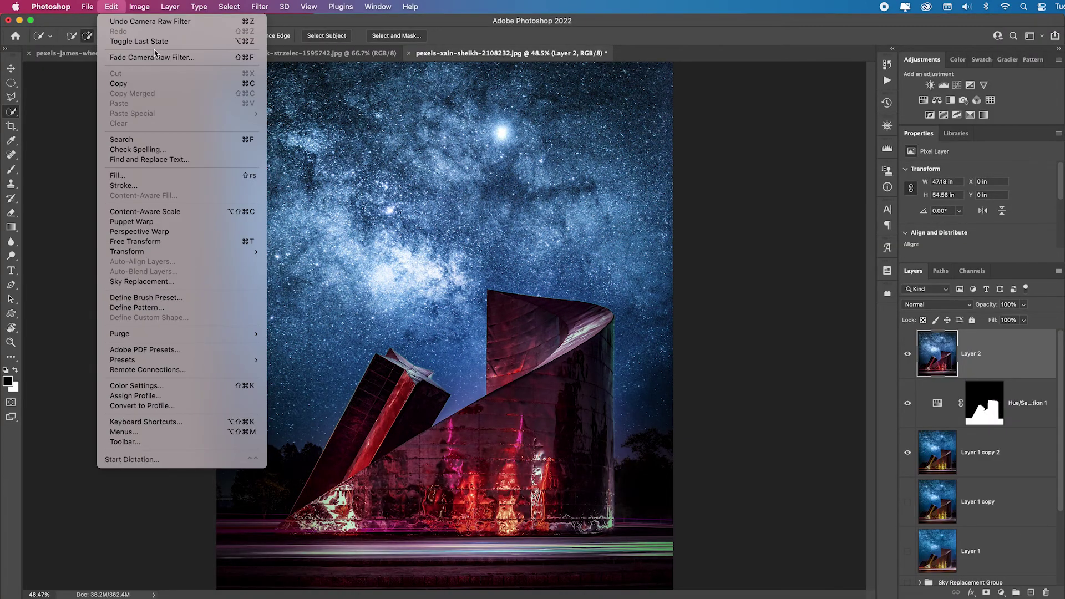
{"action": "left_click", "coordinate": [216, 57]}
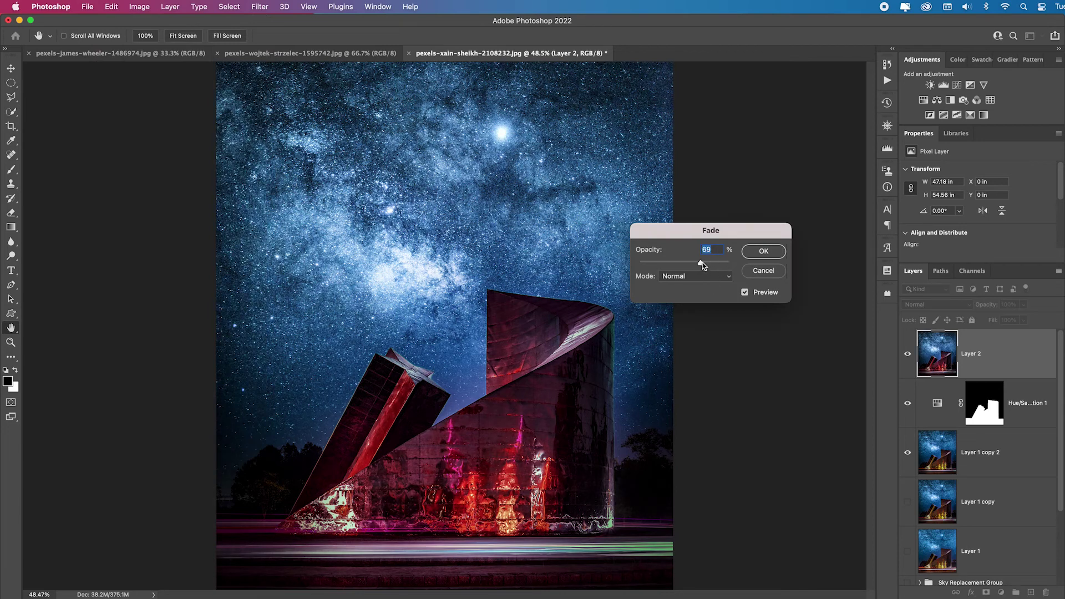
{"action": "left_click", "coordinate": [762, 252]}
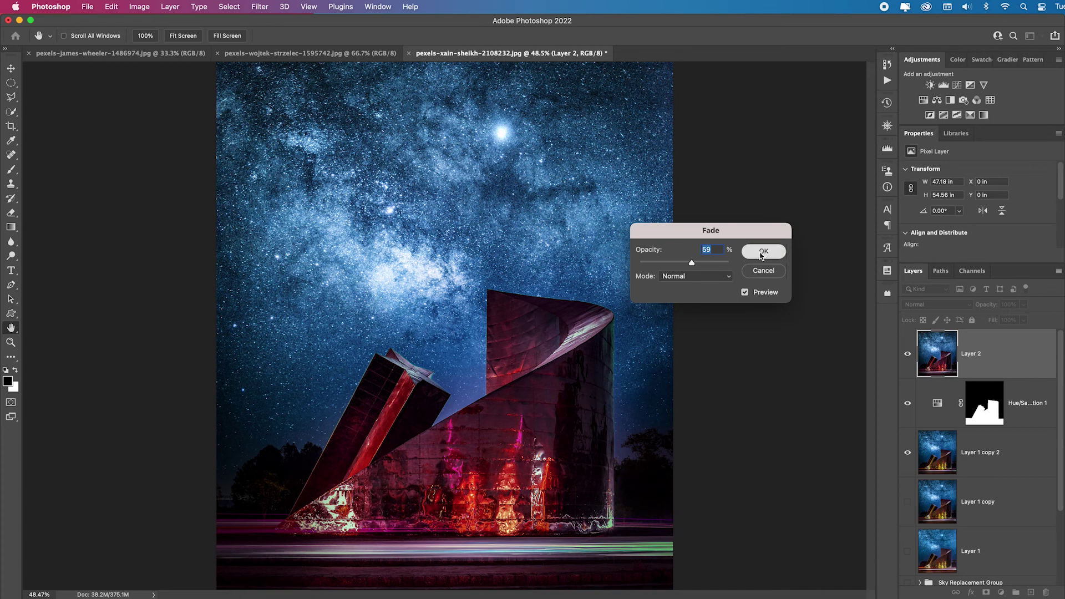
{"action": "left_click", "coordinate": [908, 354]}
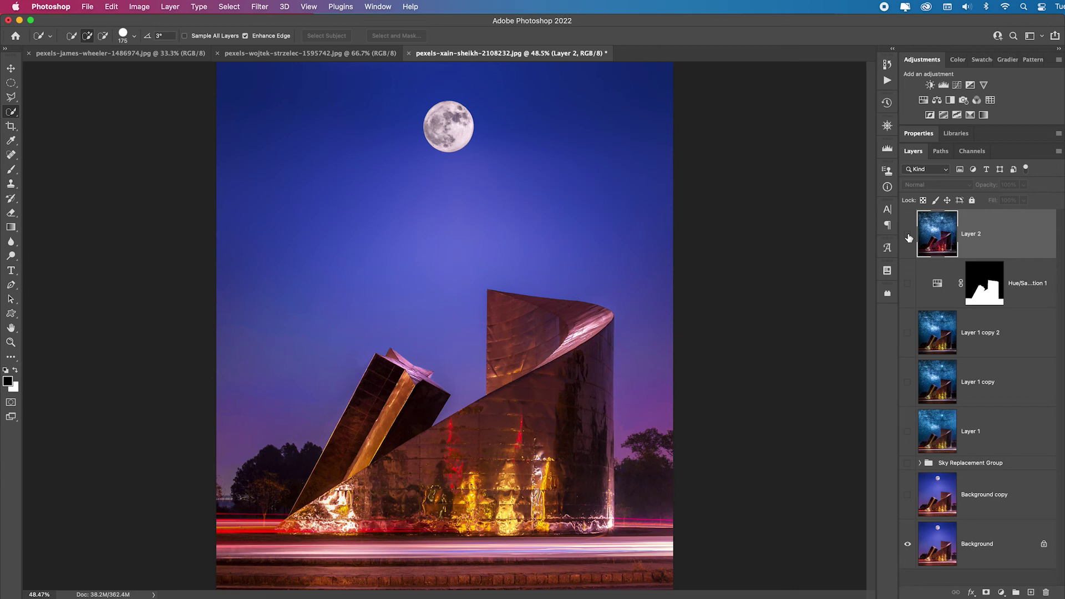
{"action": "left_click", "coordinate": [907, 235]}
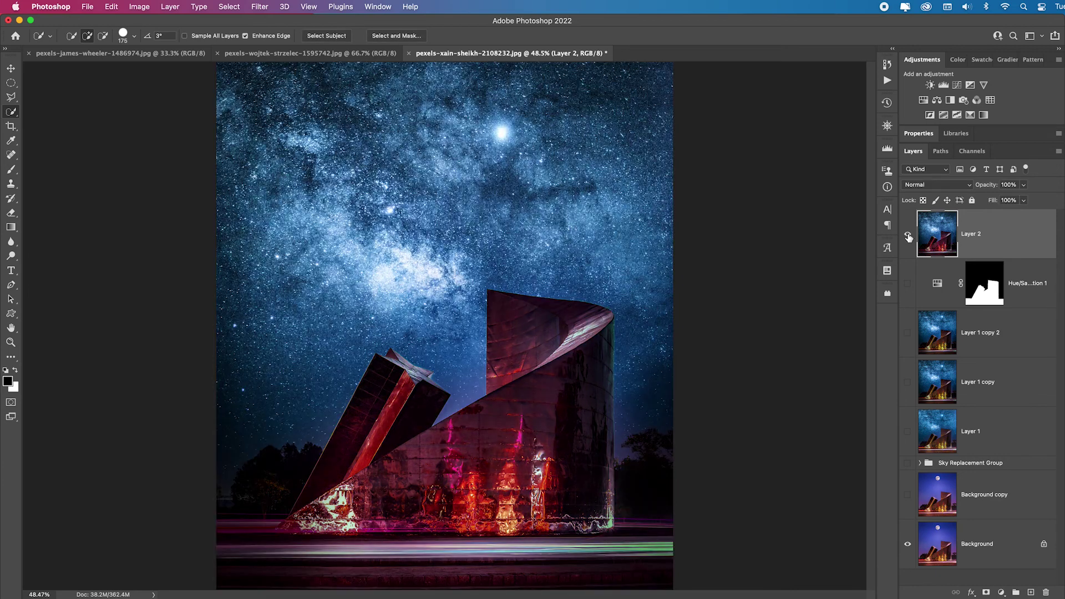